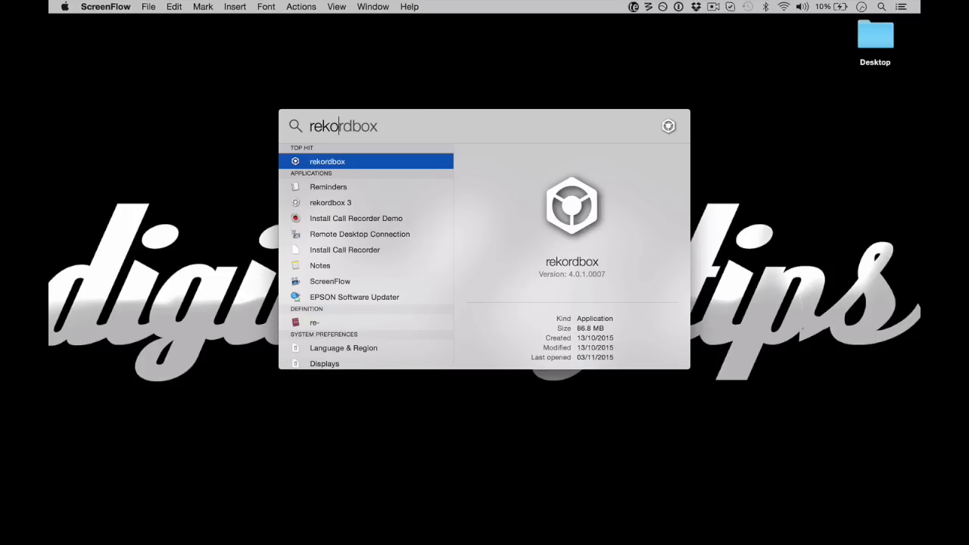
Step: Launch rekordbox 4.0.1 from Spotlight, opening Export mode with the 50-track Collection
key(Return)
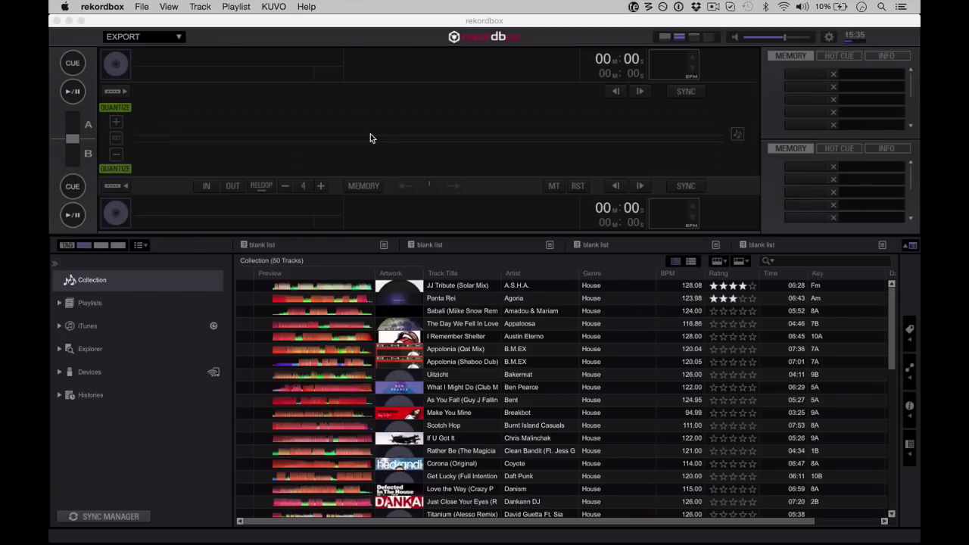
Step: Load The Day We Fell In Love on deck A and Uitzicht on deck B, then play both
drag(440, 326, 368, 108)
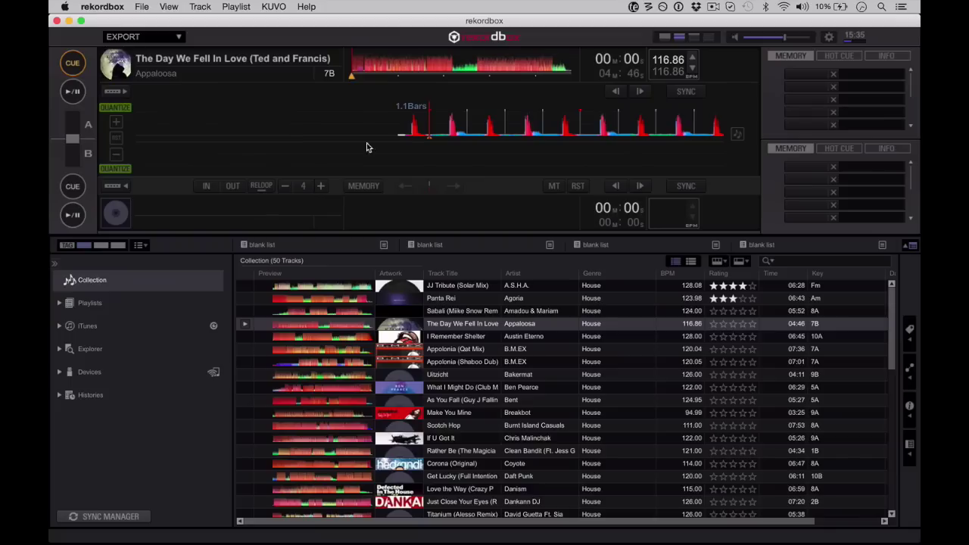
drag(437, 383, 402, 167)
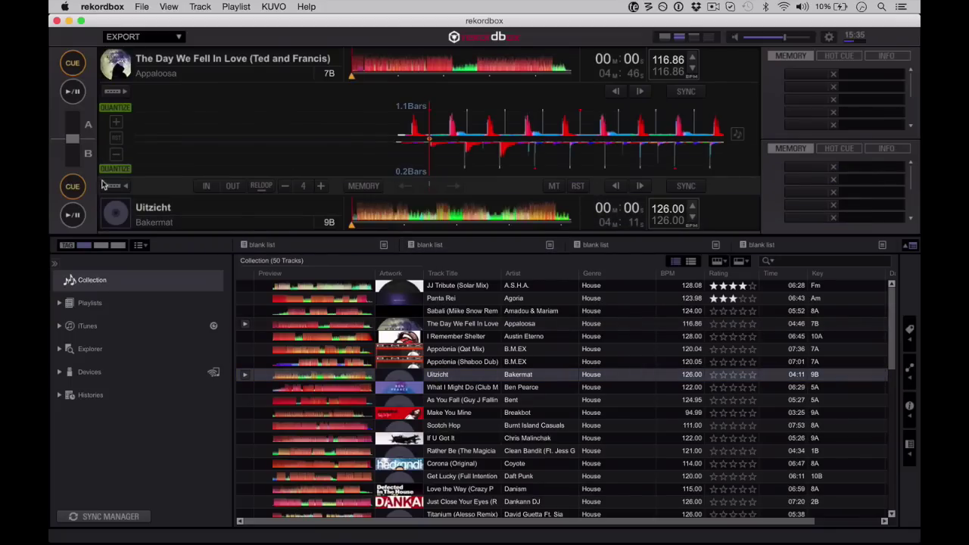
key(space)
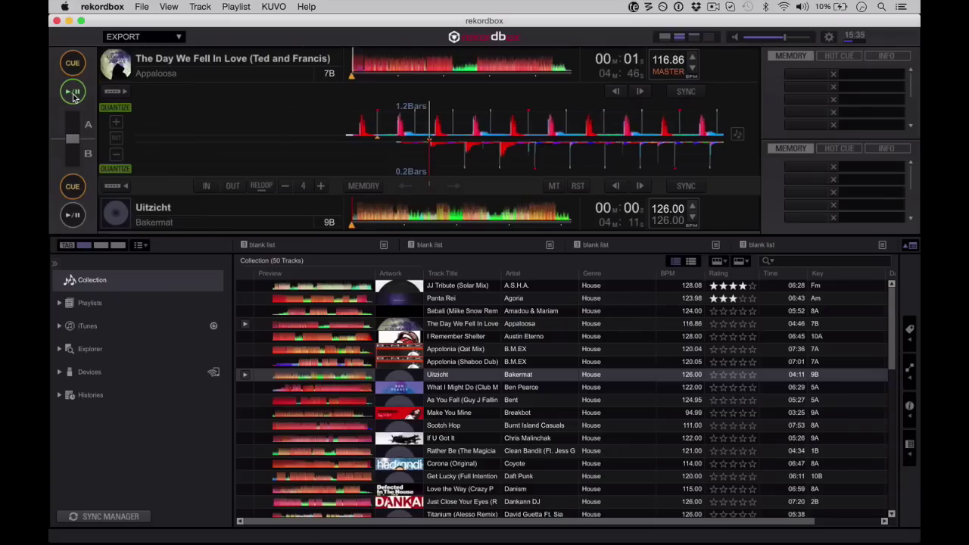
key(m)
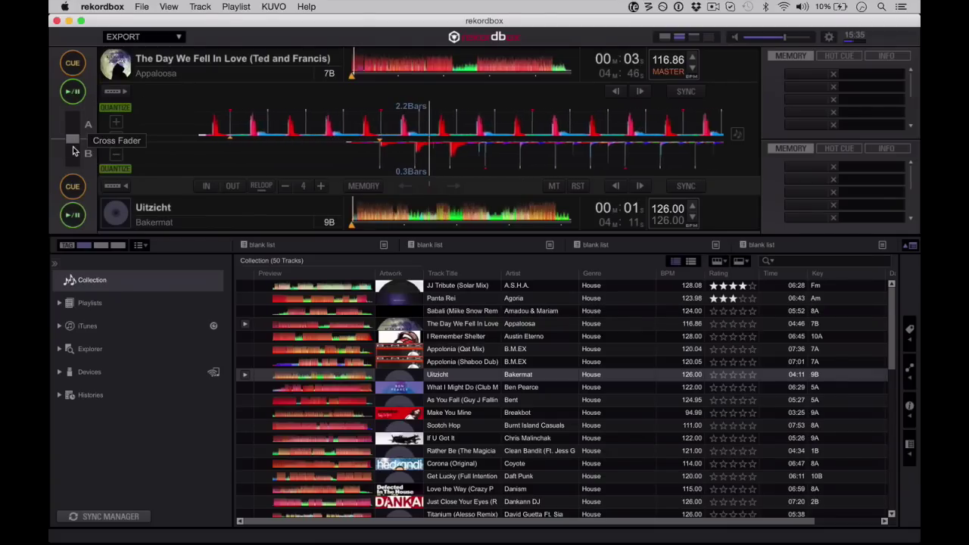
Step: Crossfade the mix over to deck B, then pause both decks
drag(73, 149, 72, 167)
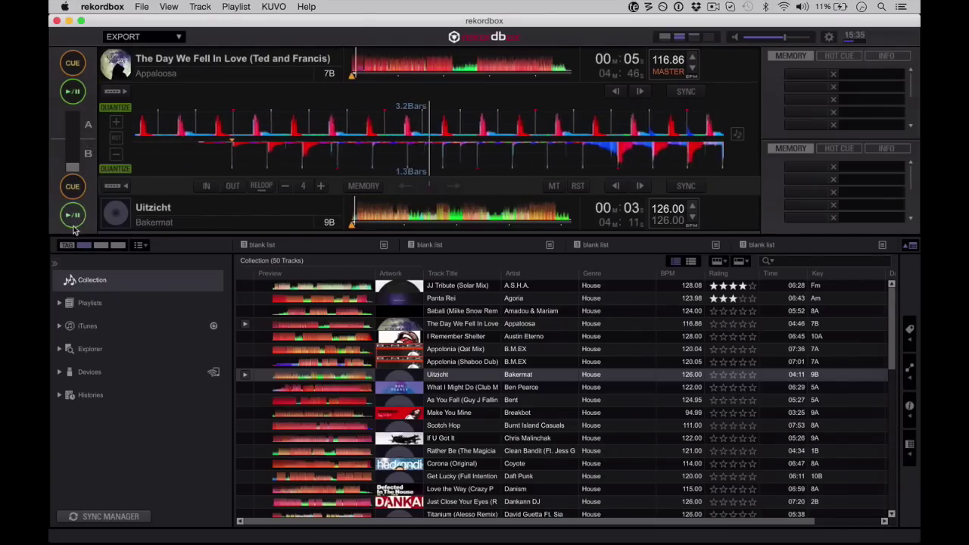
click(73, 220)
key(space)
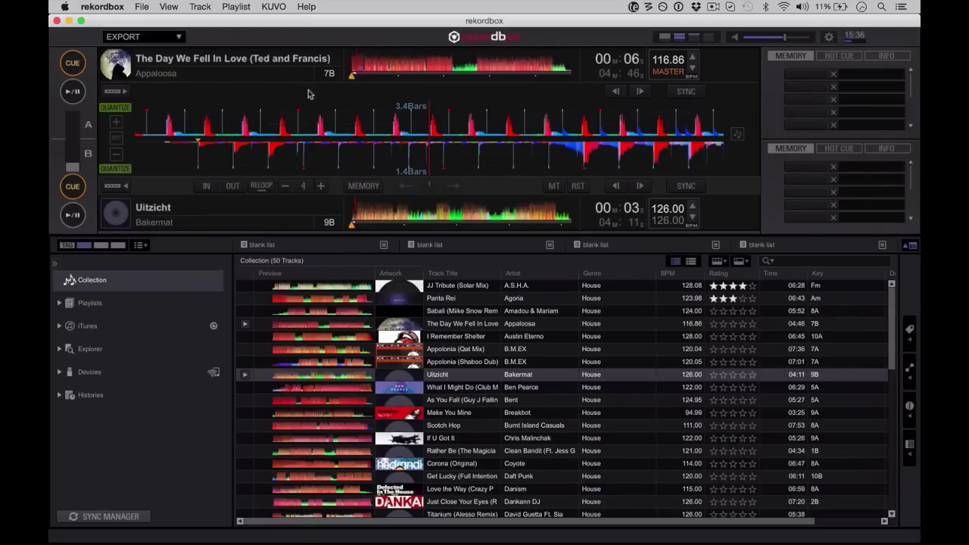
click(179, 38)
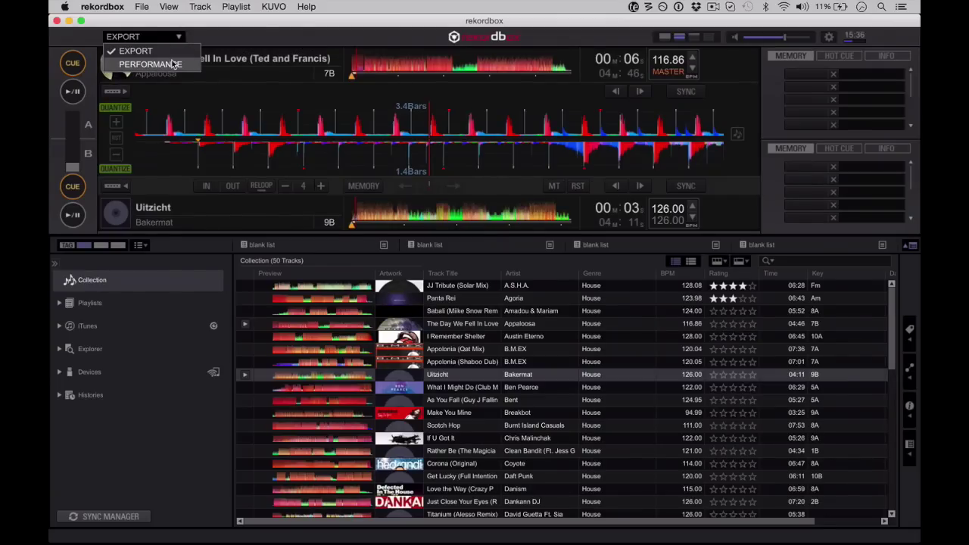
Step: Switch to Performance mode and start deck 1 playing
click(173, 63)
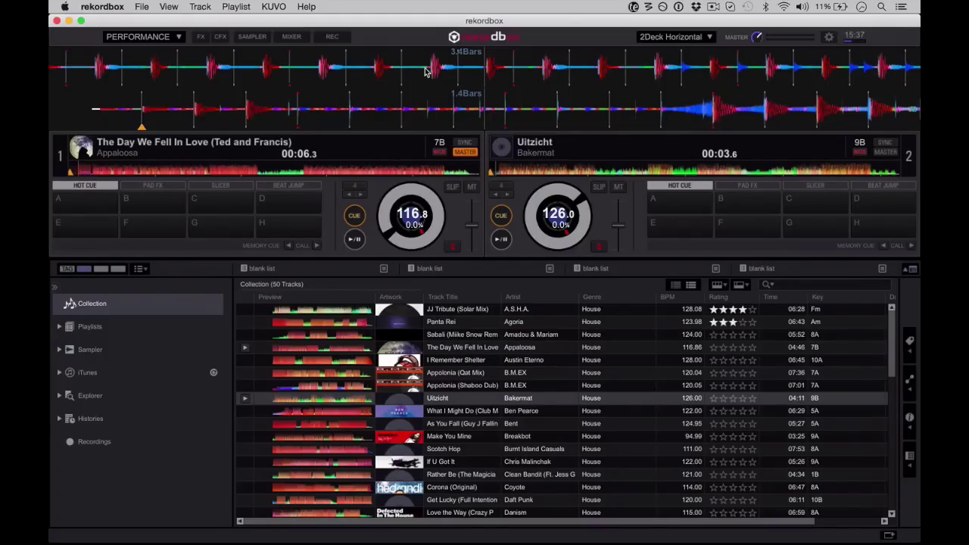
click(356, 244)
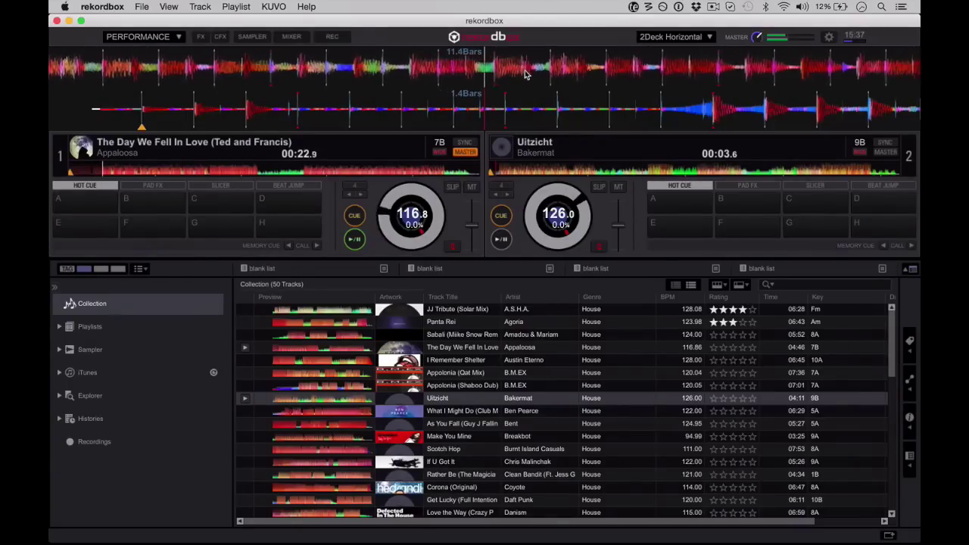
Step: Raise the system volume, pause deck 1 at 00:31.2, then play and pause deck 2 at 00:11.6
key(XF86AudioRaiseVolume)
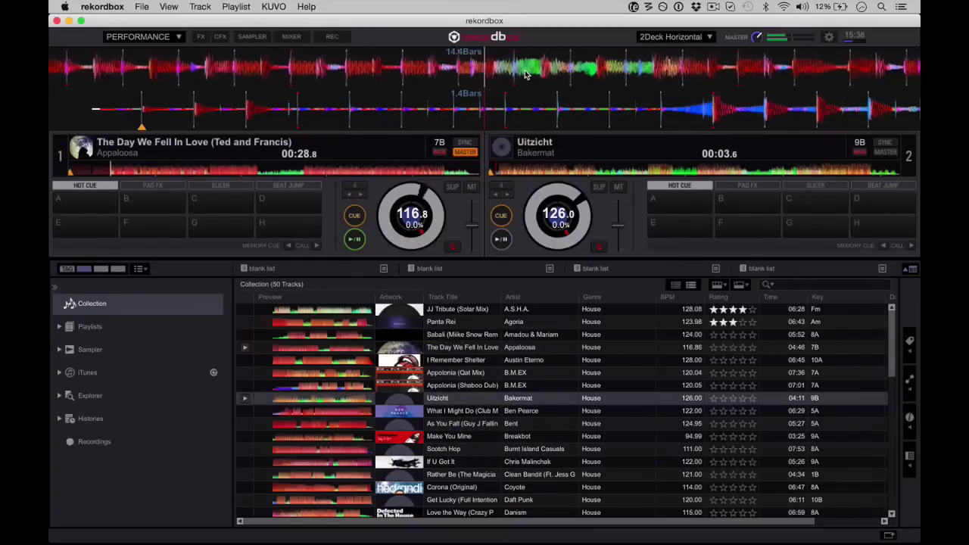
click(354, 241)
click(502, 241)
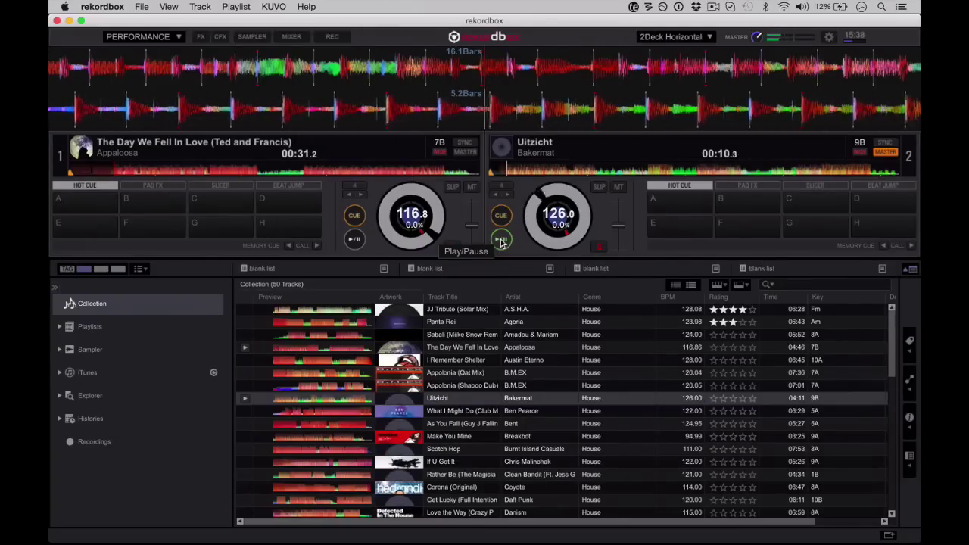
click(500, 240)
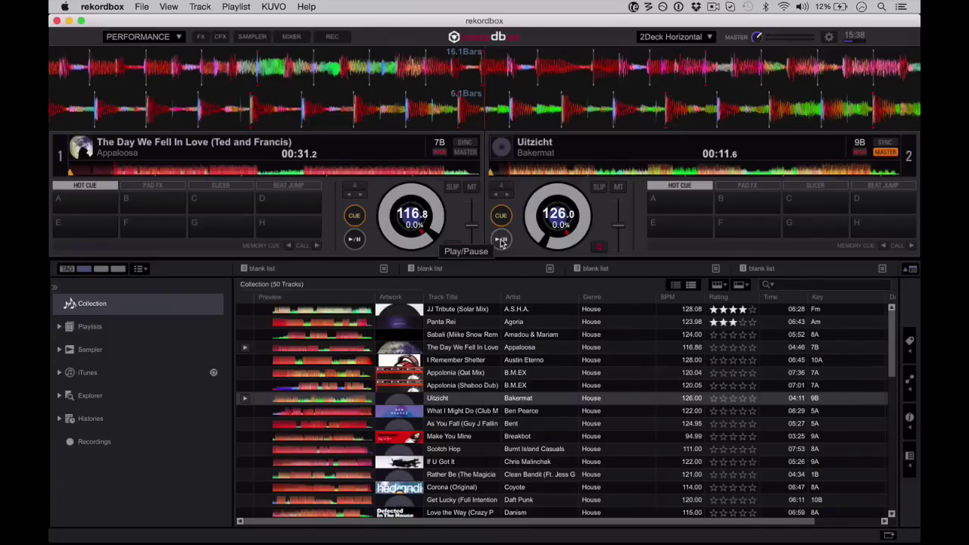
Step: Switch to the 2 Deck Vertical layout and resume deck 1 playback
click(170, 8)
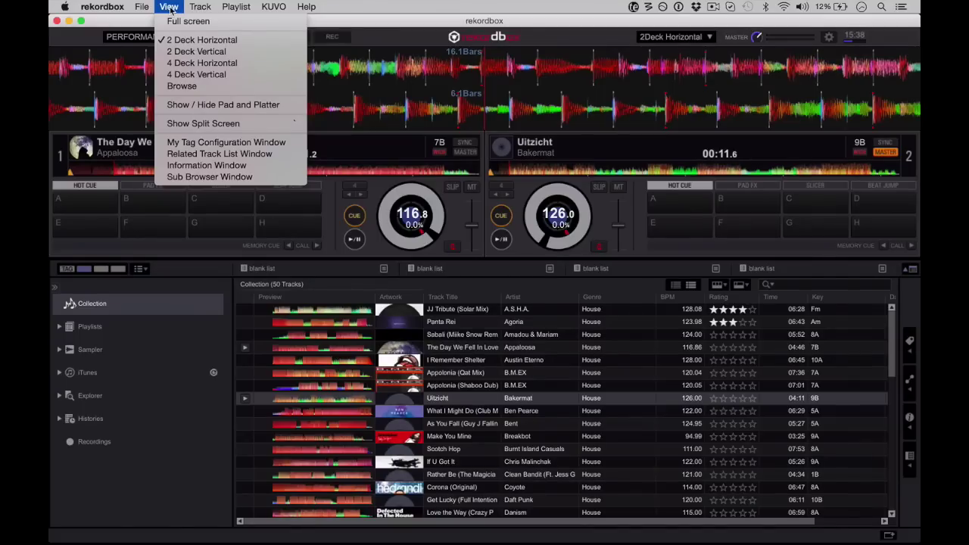
click(196, 52)
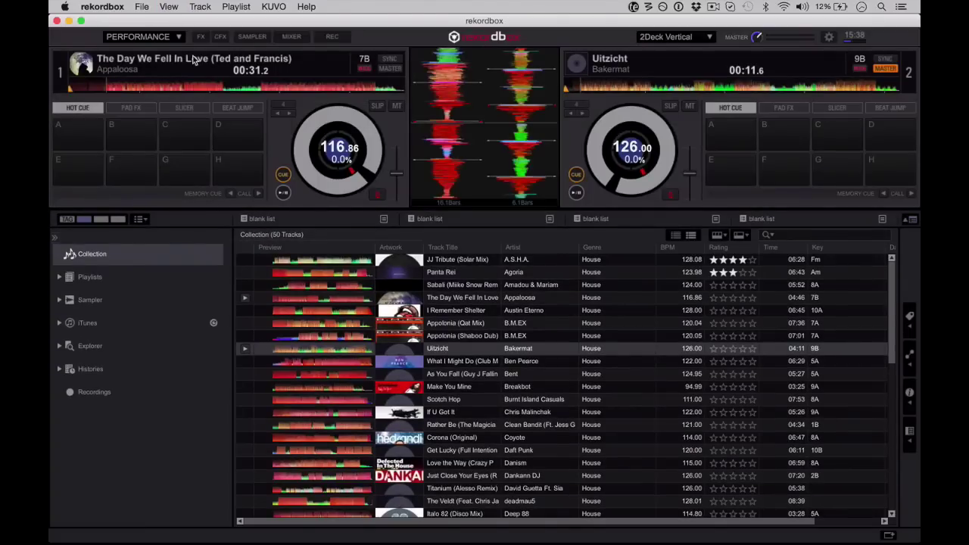
click(285, 196)
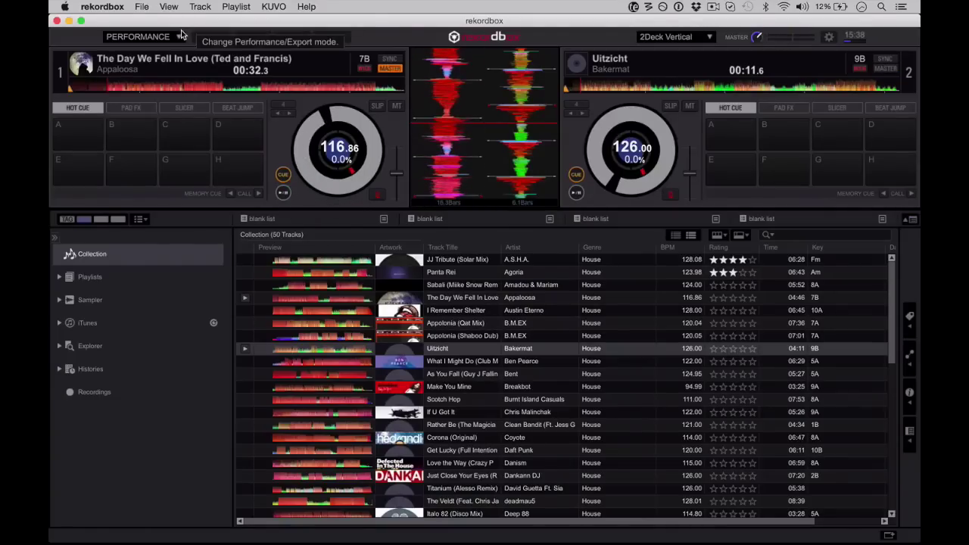
Step: Switch to 4 Deck Horizontal; load The Day We Fell In Love on deck 3, Appolonia (Qat Mix) on deck 4
click(168, 7)
click(179, 65)
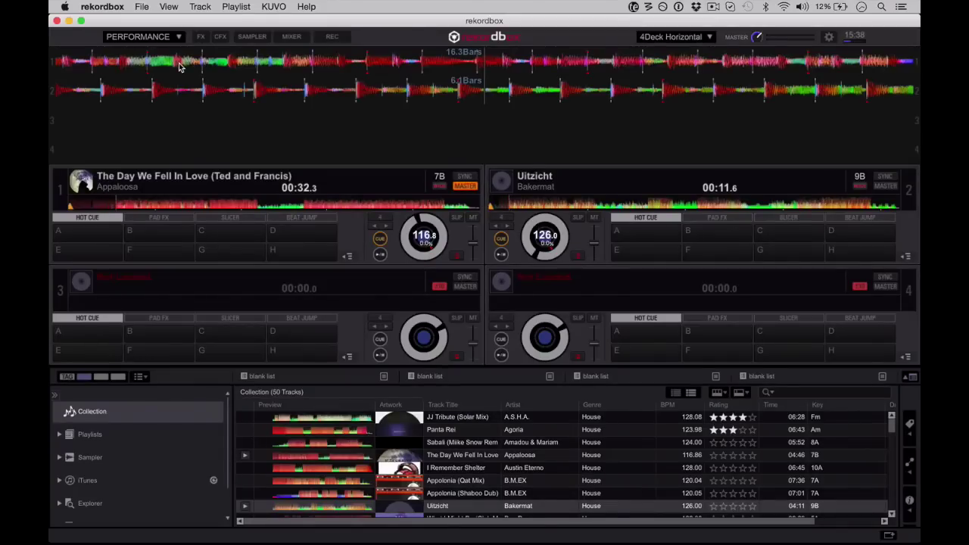
click(483, 458)
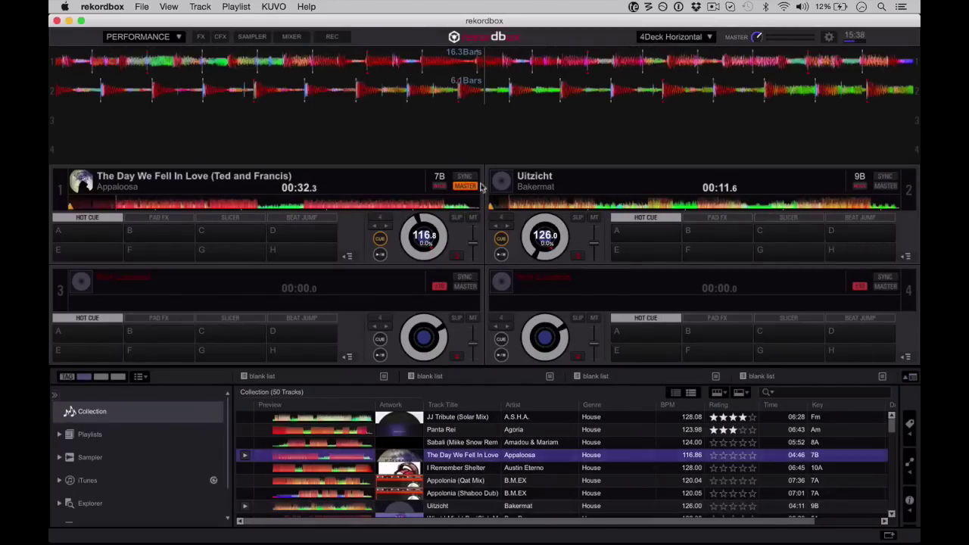
drag(480, 187, 489, 120)
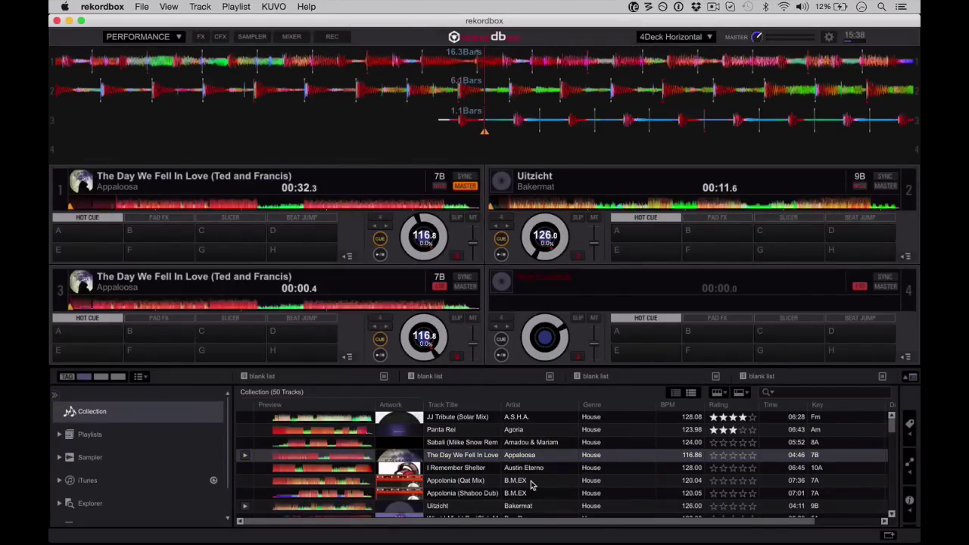
drag(533, 485, 493, 150)
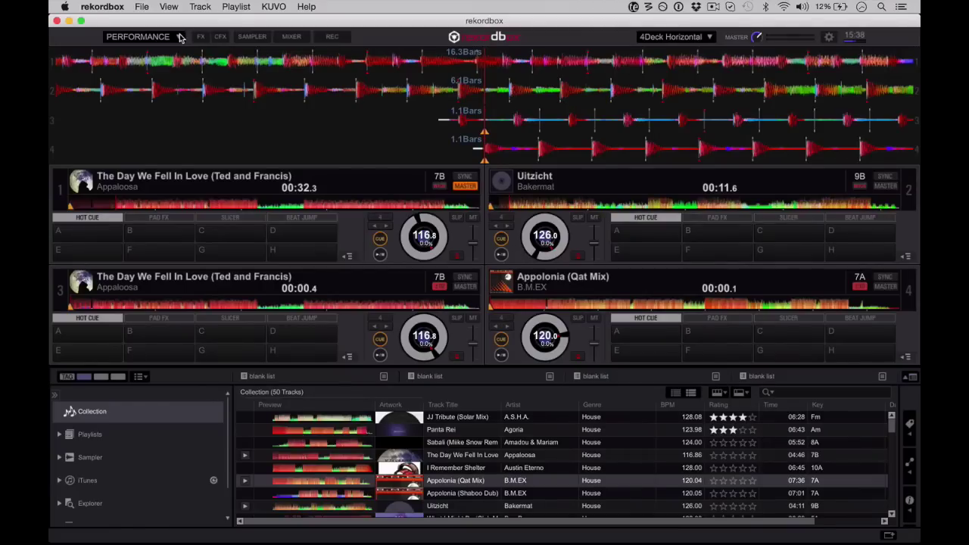
Step: Try the Browse deck layout, then return to the 2Deck Horizontal layout
click(701, 41)
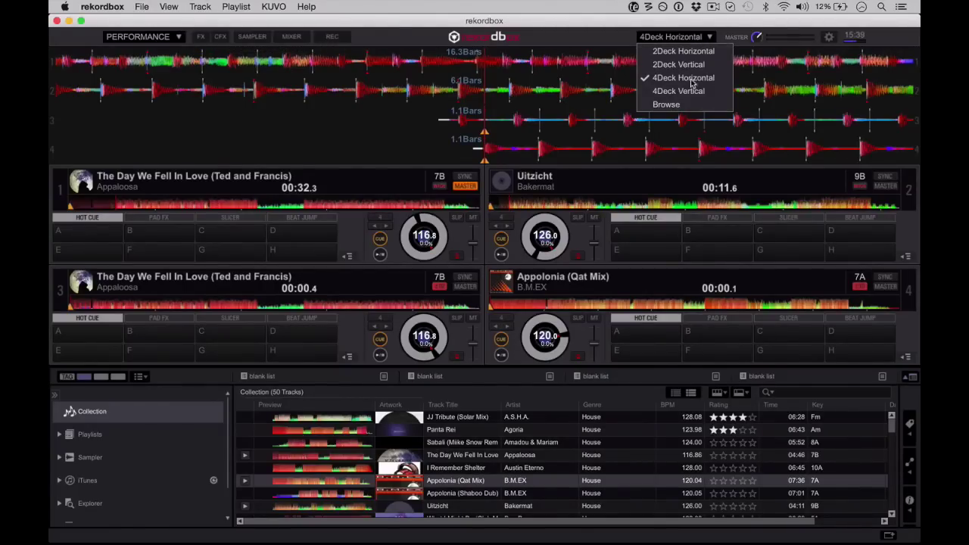
click(685, 105)
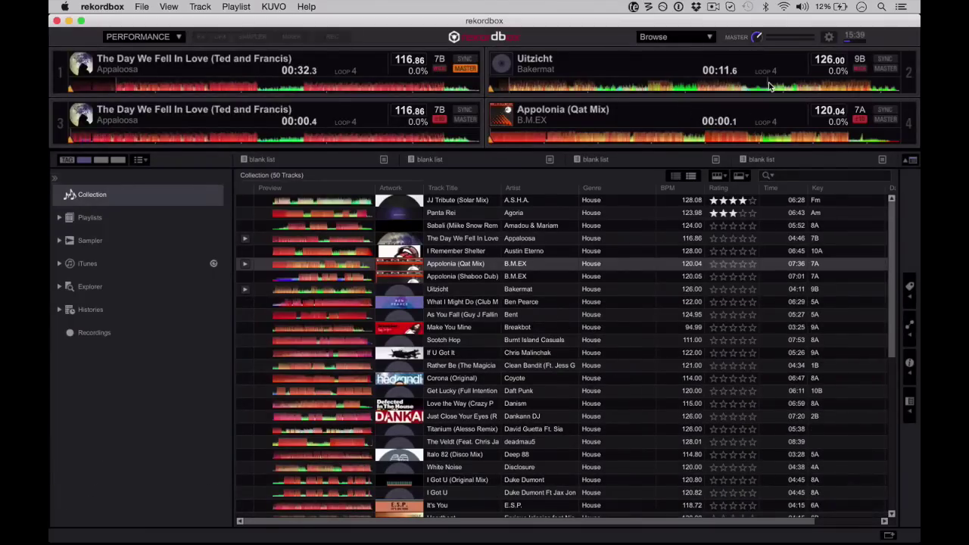
click(701, 40)
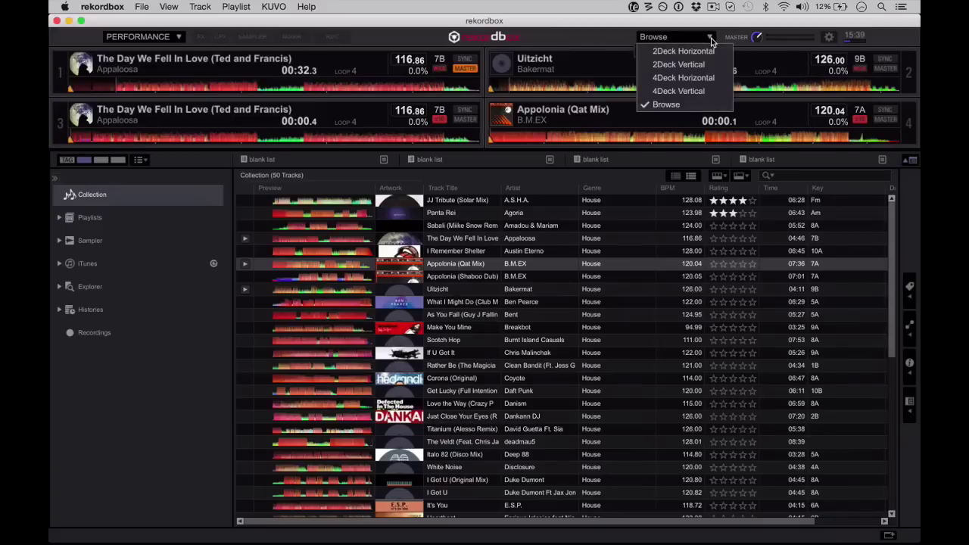
click(703, 50)
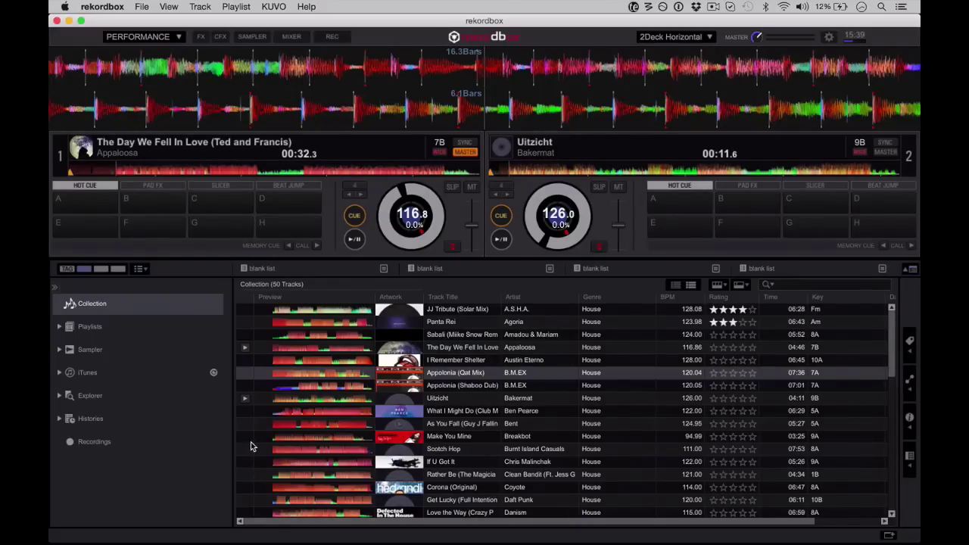
click(99, 309)
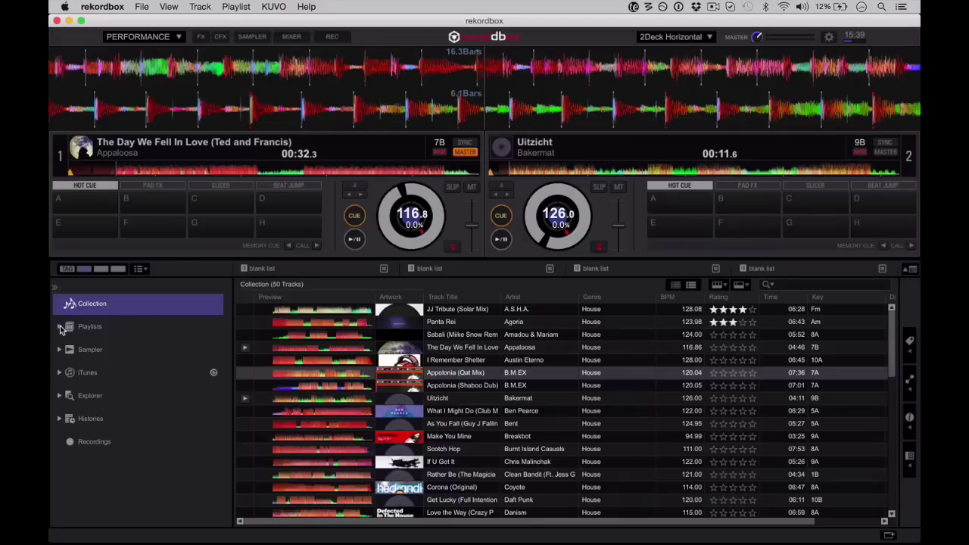
click(60, 350)
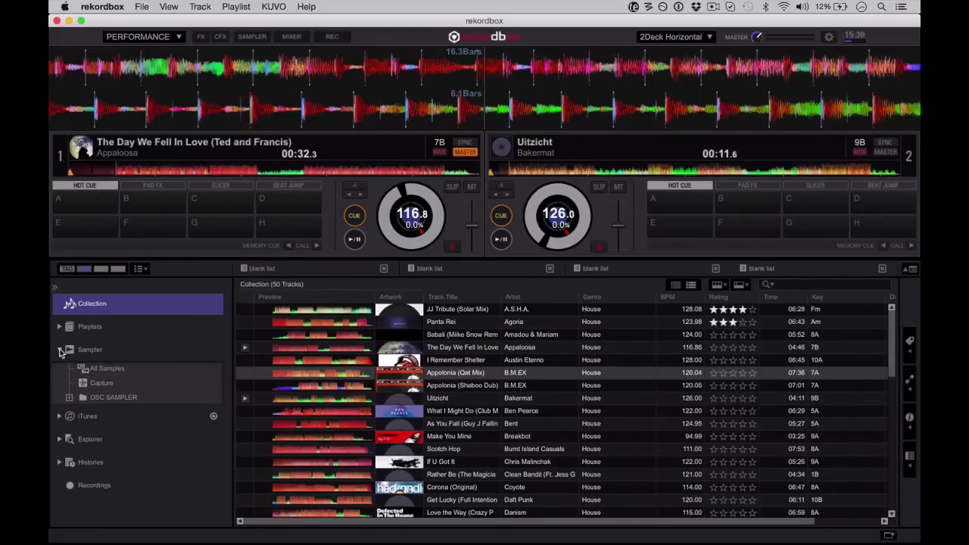
click(61, 350)
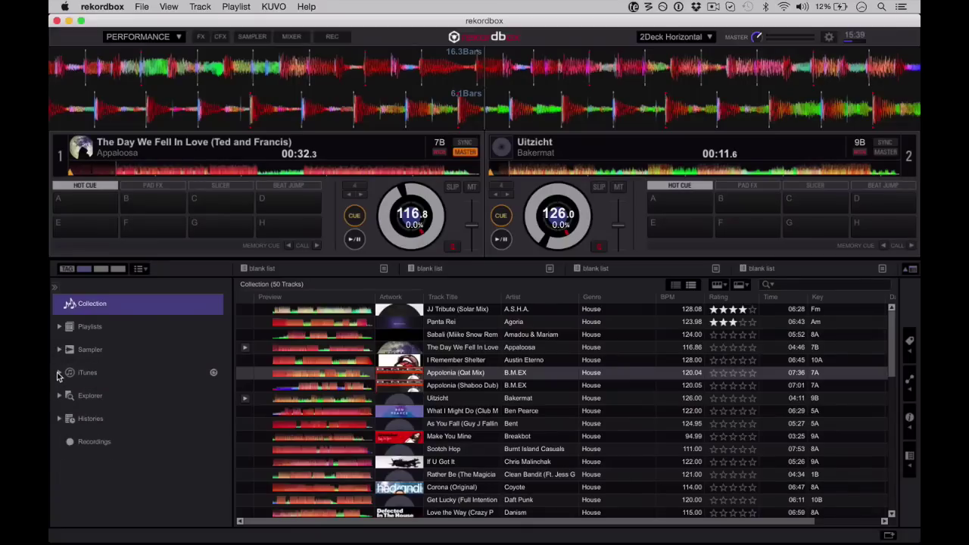
click(60, 373)
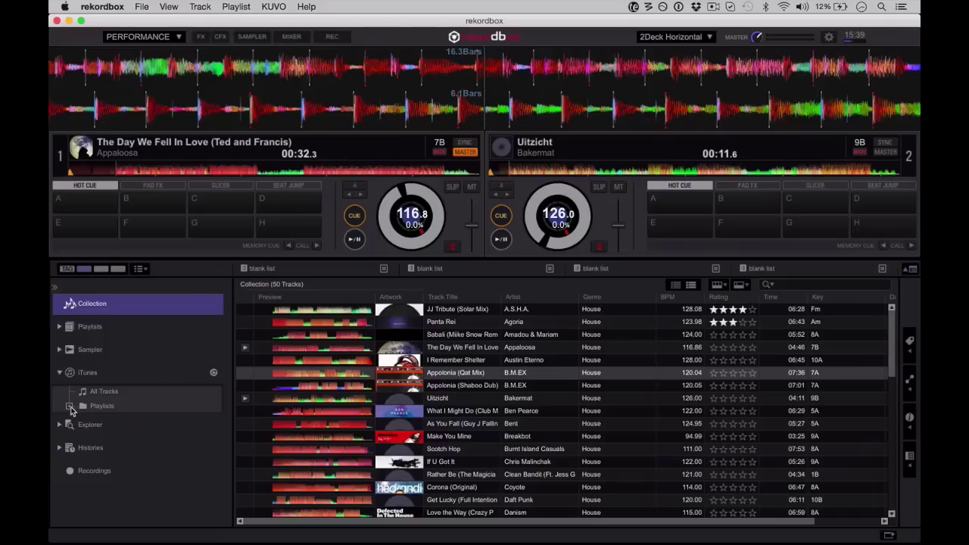
click(69, 406)
click(69, 406)
click(60, 425)
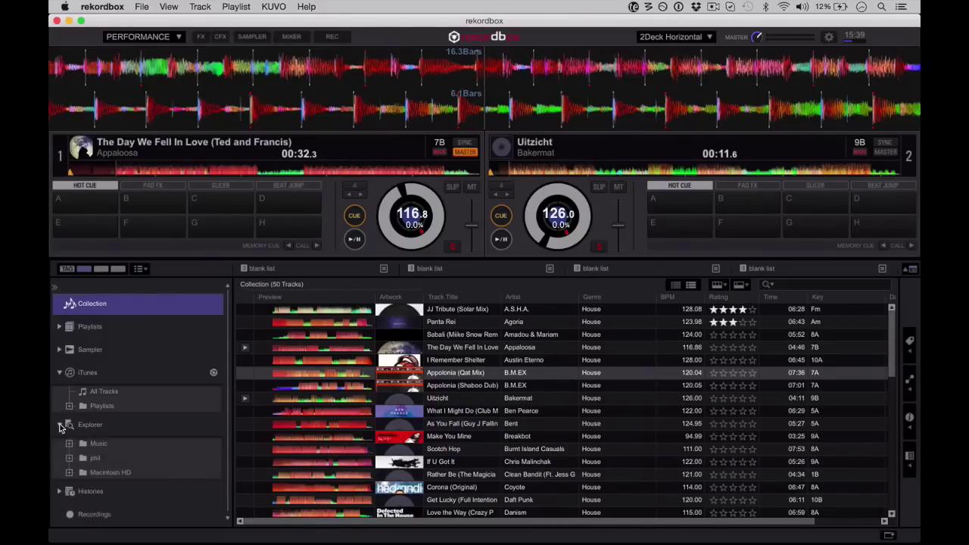
click(60, 425)
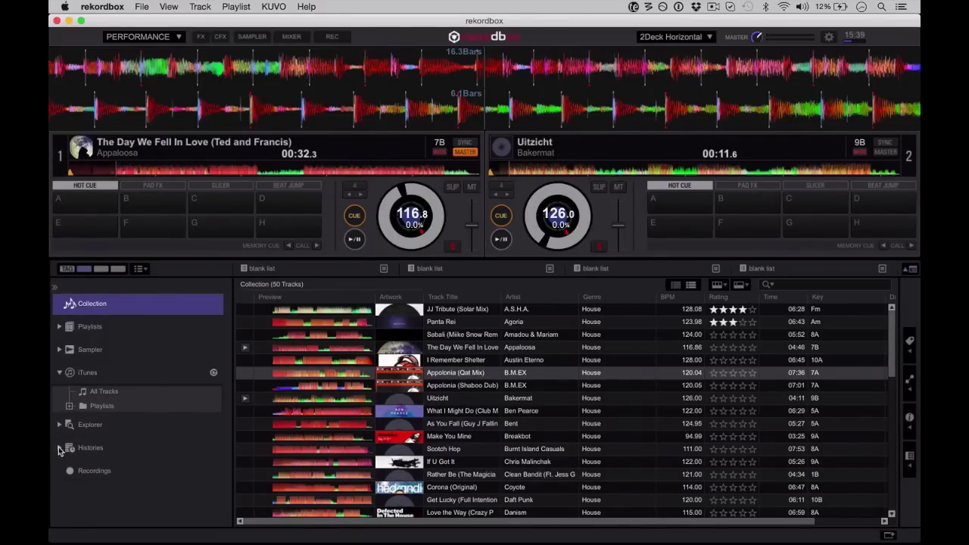
click(60, 448)
click(60, 449)
click(908, 349)
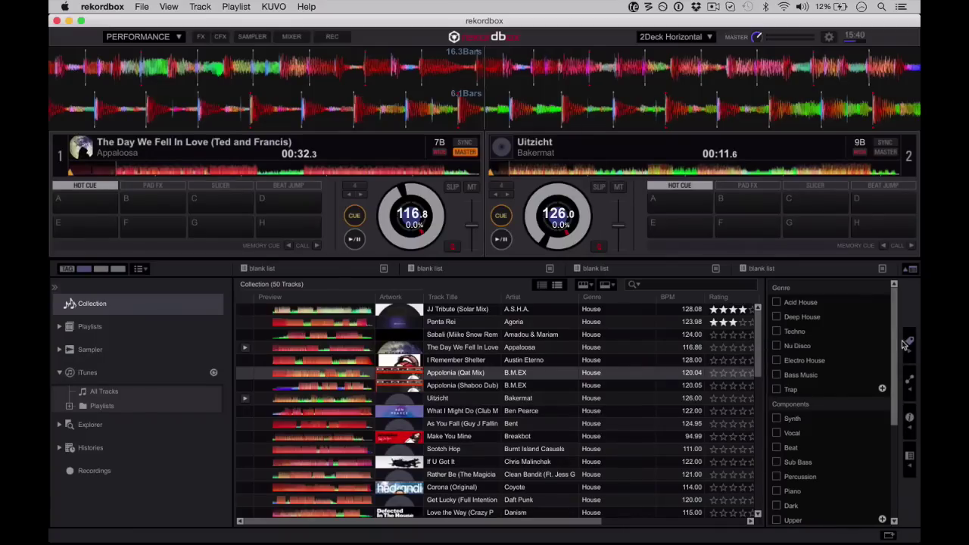
click(908, 349)
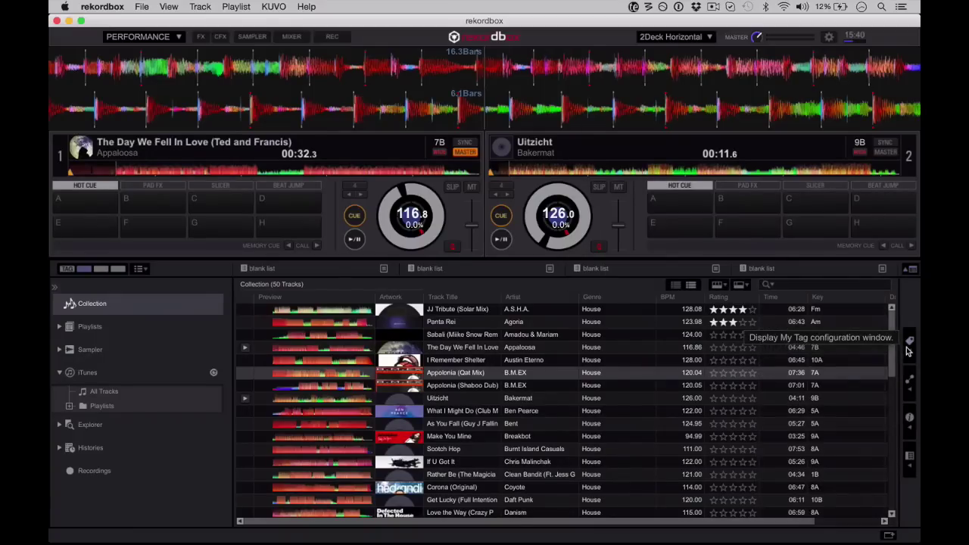
click(910, 387)
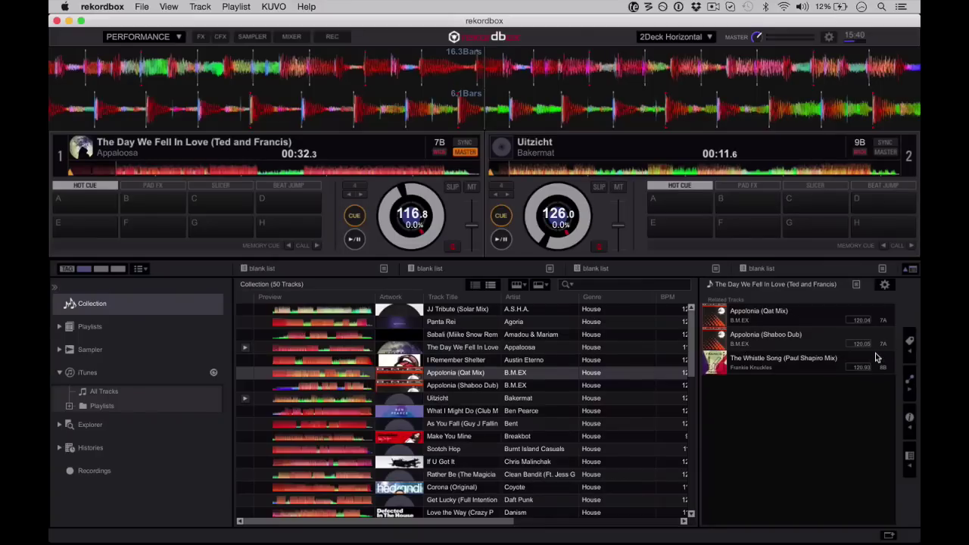
click(909, 419)
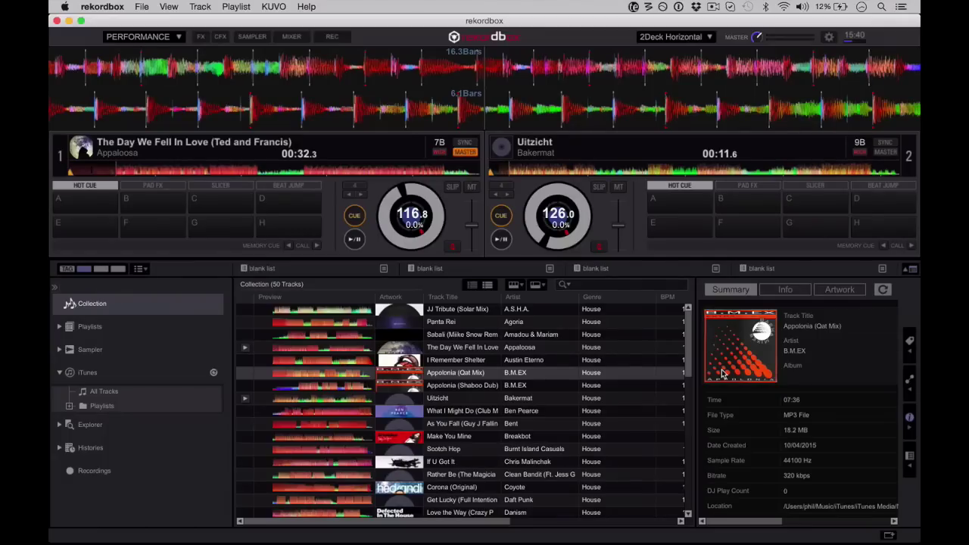
click(448, 351)
click(447, 388)
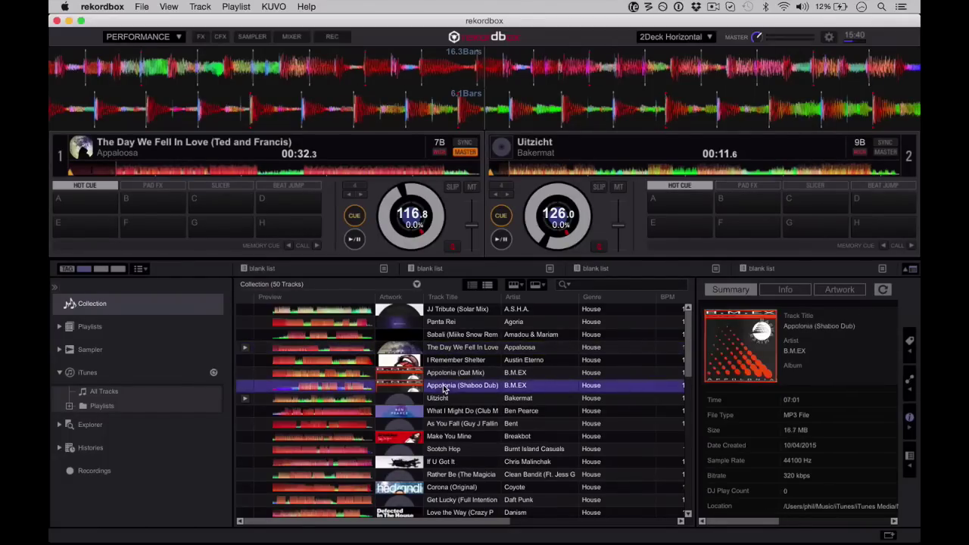
click(910, 464)
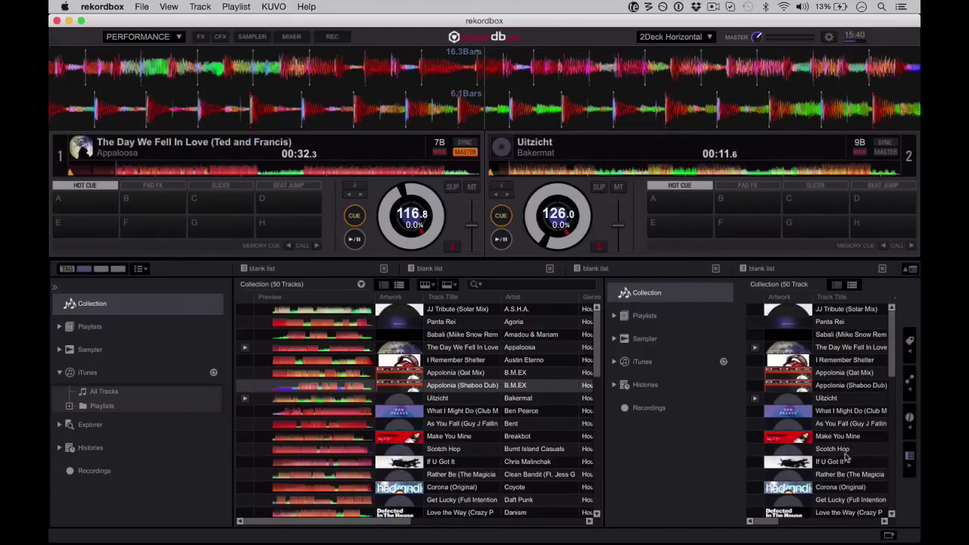
click(908, 470)
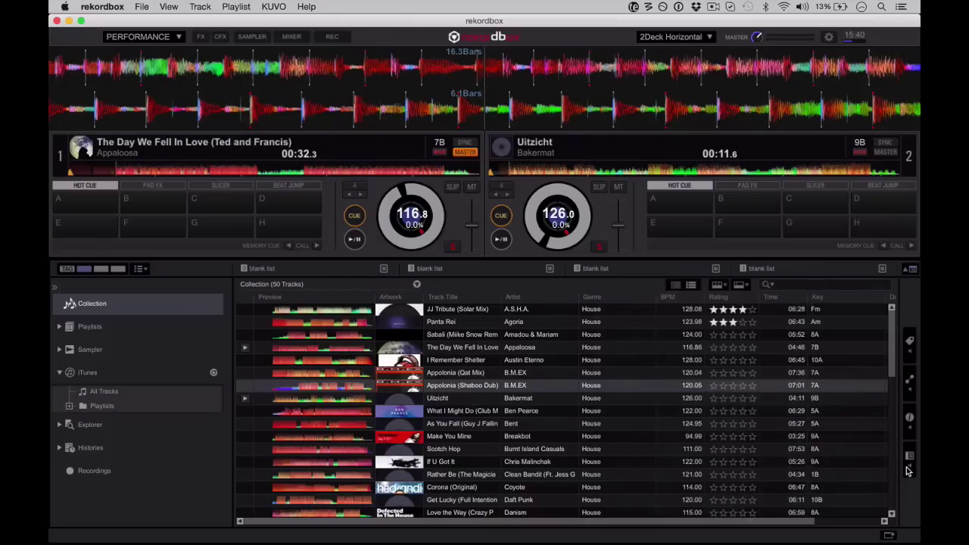
click(170, 9)
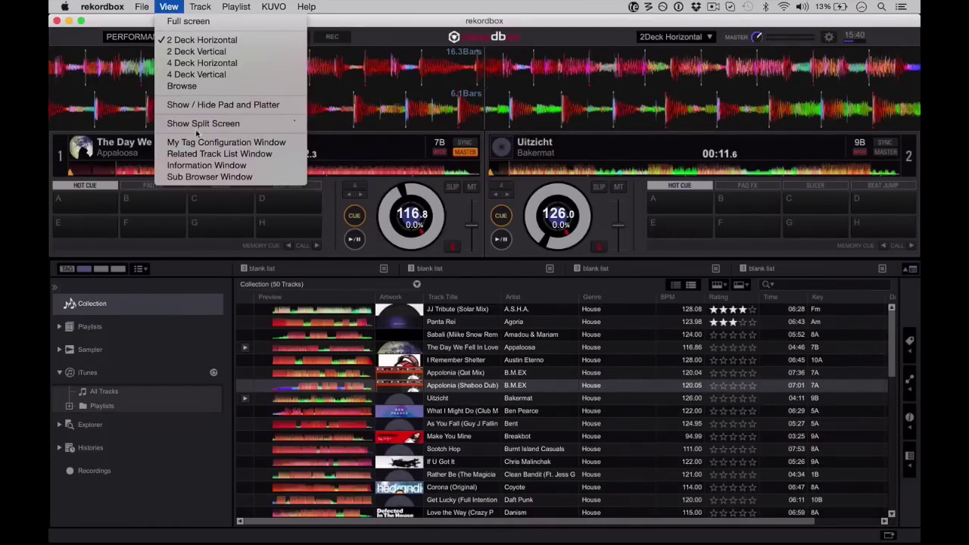
click(200, 123)
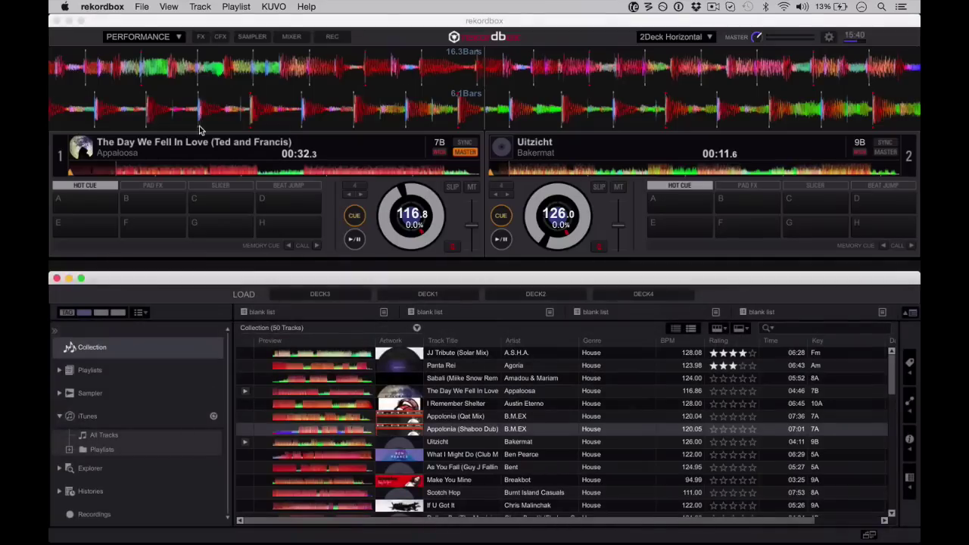
mouse_move(362, 279)
mouse_down()
mouse_move(434, 357)
mouse_move(399, 290)
mouse_move(367, 268)
mouse_up()
click(405, 17)
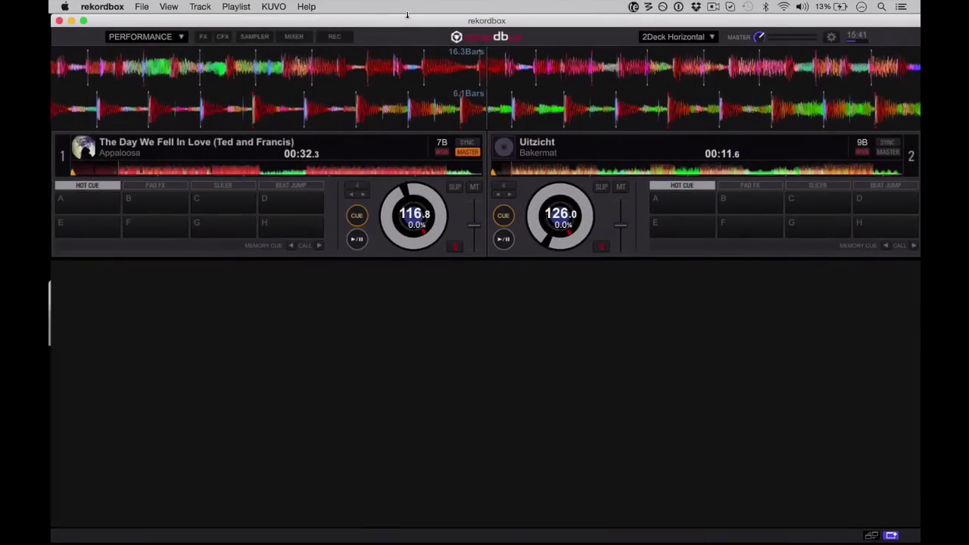
click(169, 6)
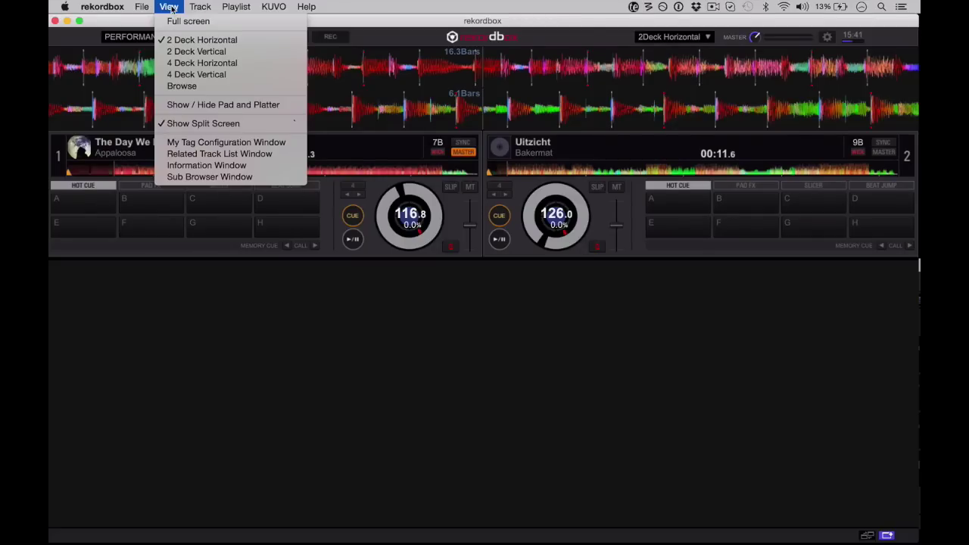
click(196, 124)
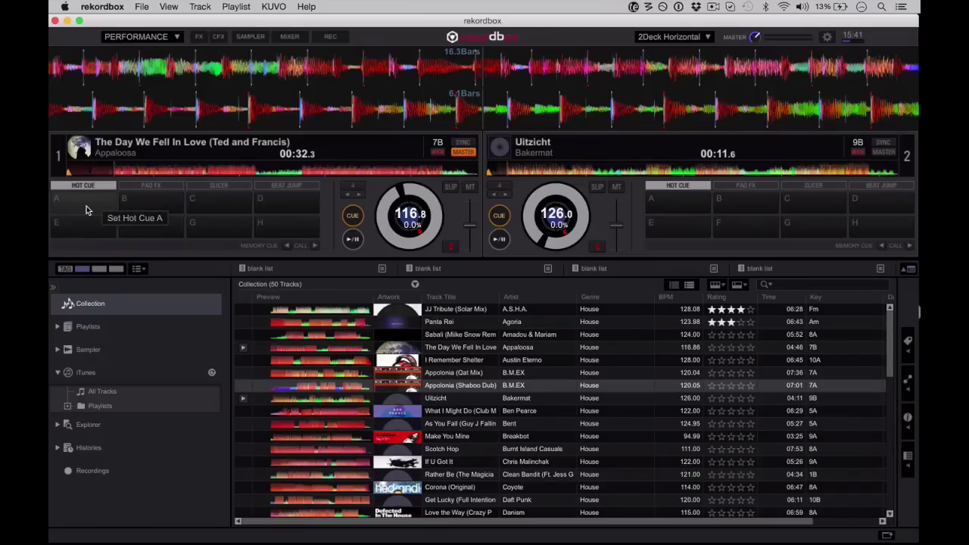
Step: Play deck 1, store hot cue A at 00:37, and jump back to it
click(354, 240)
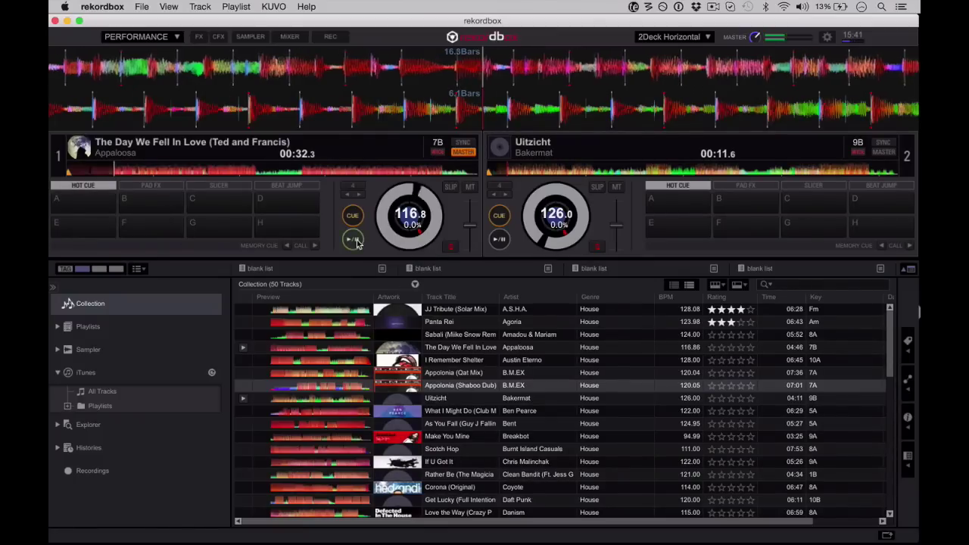
click(80, 208)
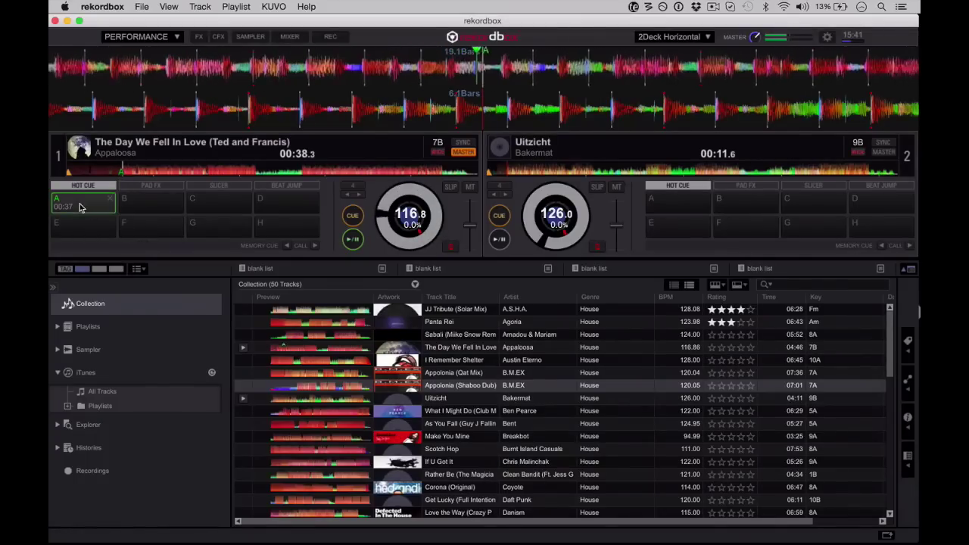
click(79, 208)
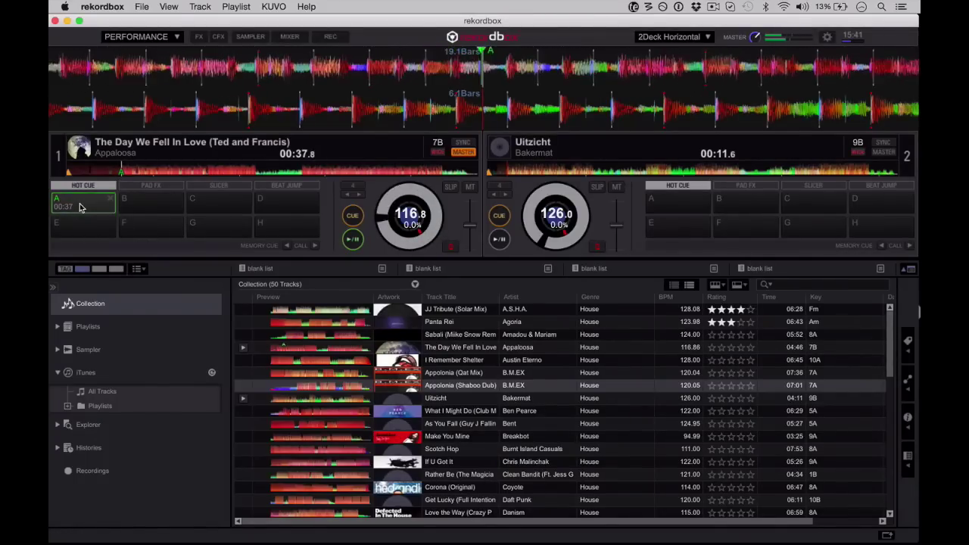
click(155, 186)
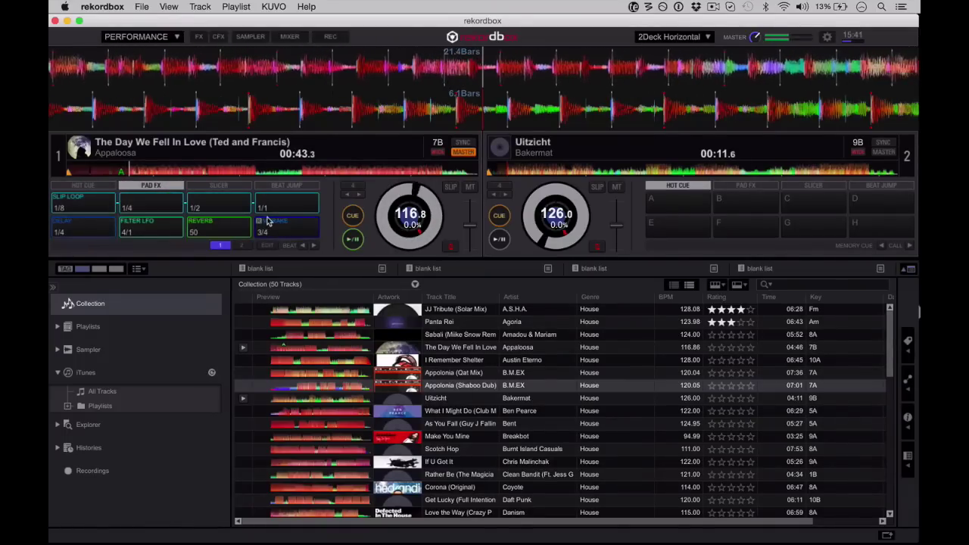
Step: Trigger deck 1's 1/8, 1/4, 1/2 and 1-beat Slip Loop pads
click(148, 211)
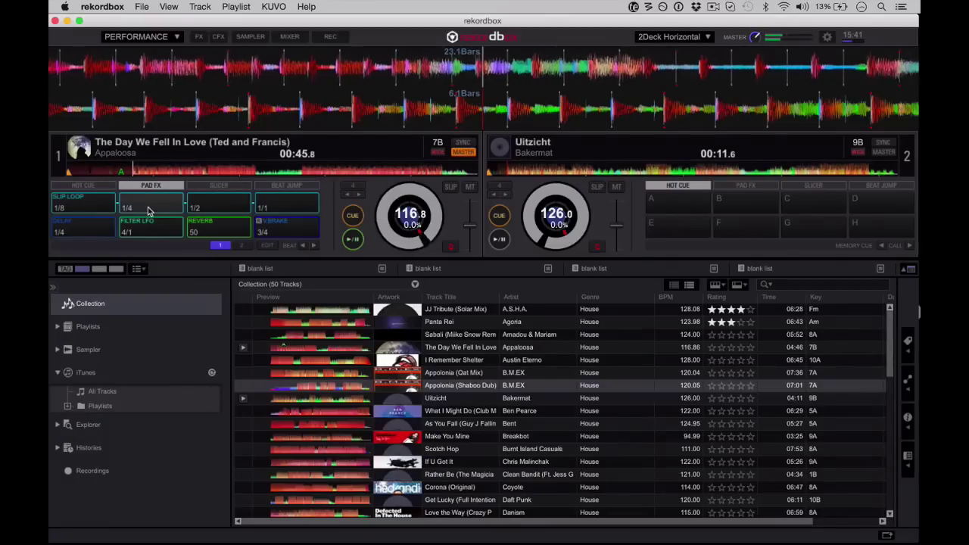
click(218, 209)
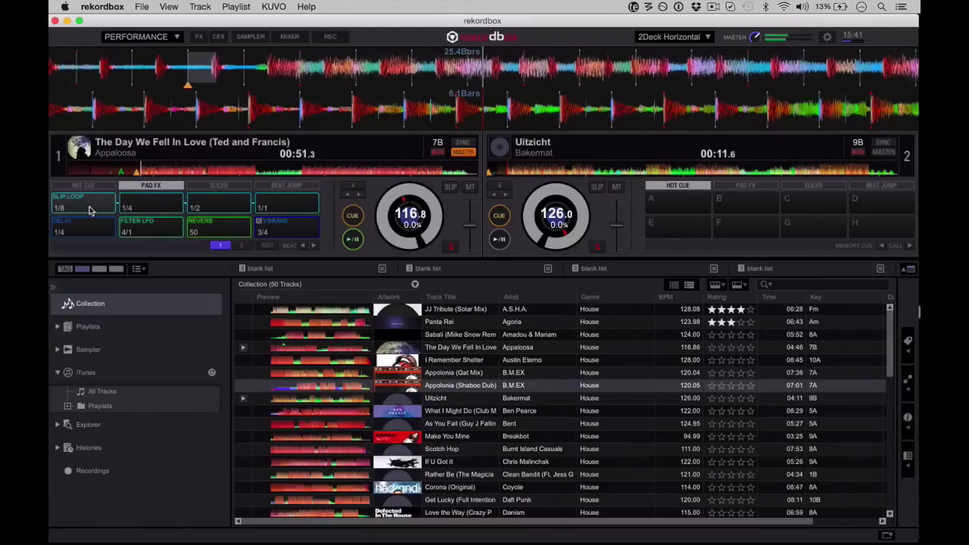
click(89, 211)
click(213, 206)
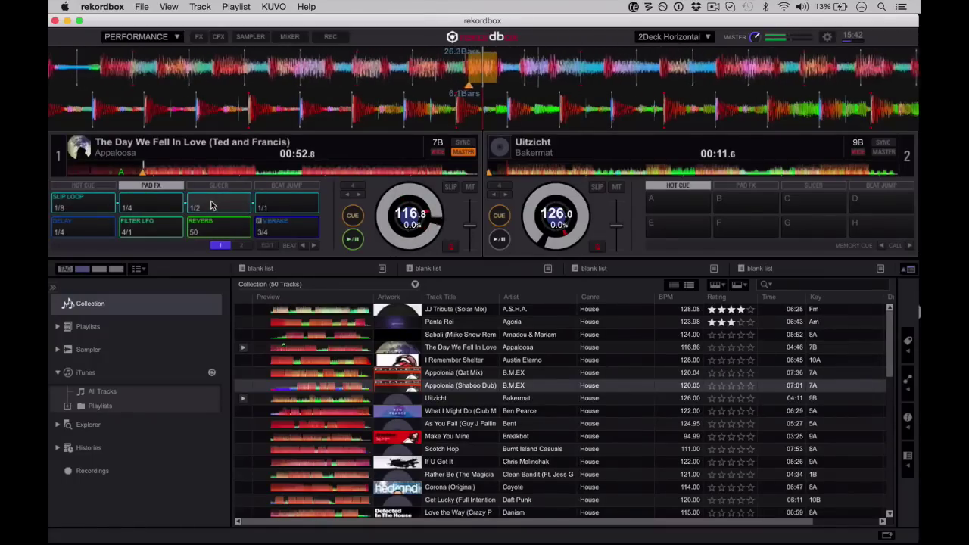
click(281, 209)
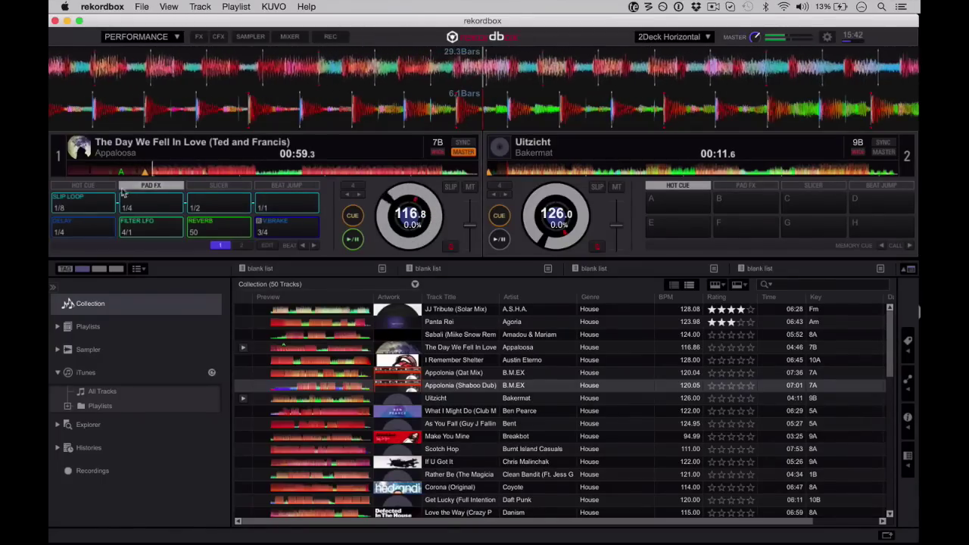
click(152, 206)
Step: Apply the Delay, Filter LFO, Reverb and V.Brake pad effects to deck 1
mouse_move(93, 236)
mouse_down()
mouse_move(288, 237)
mouse_move(95, 230)
mouse_up()
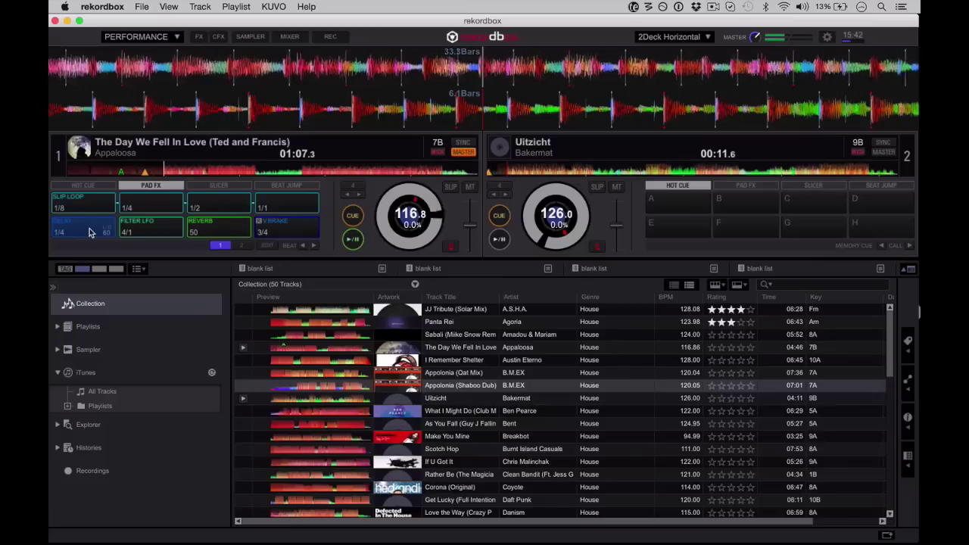
drag(89, 233, 139, 230)
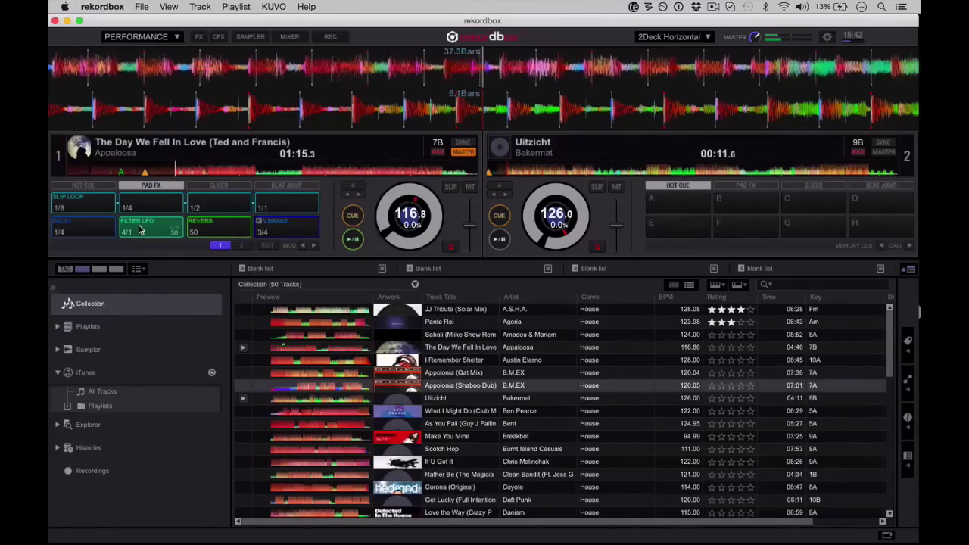
click(219, 225)
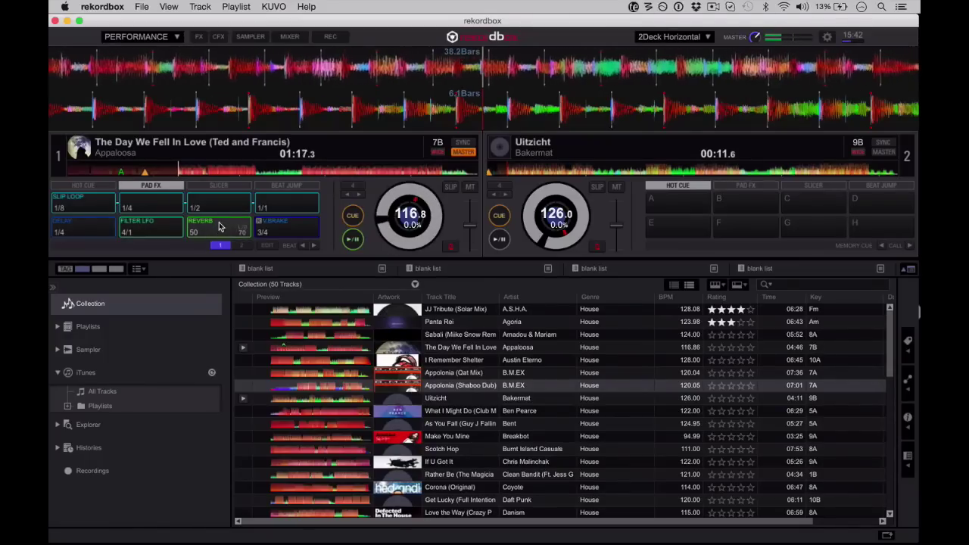
click(219, 226)
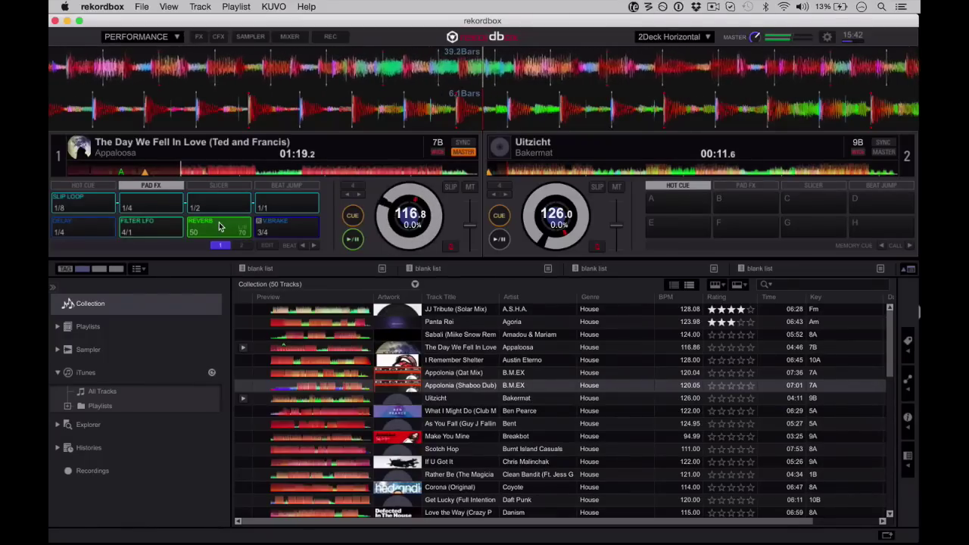
click(279, 231)
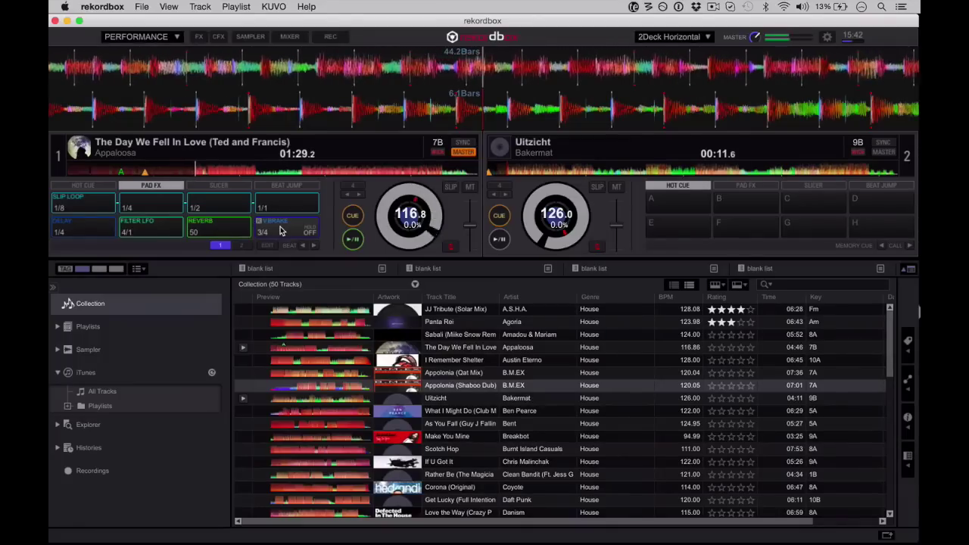
click(240, 246)
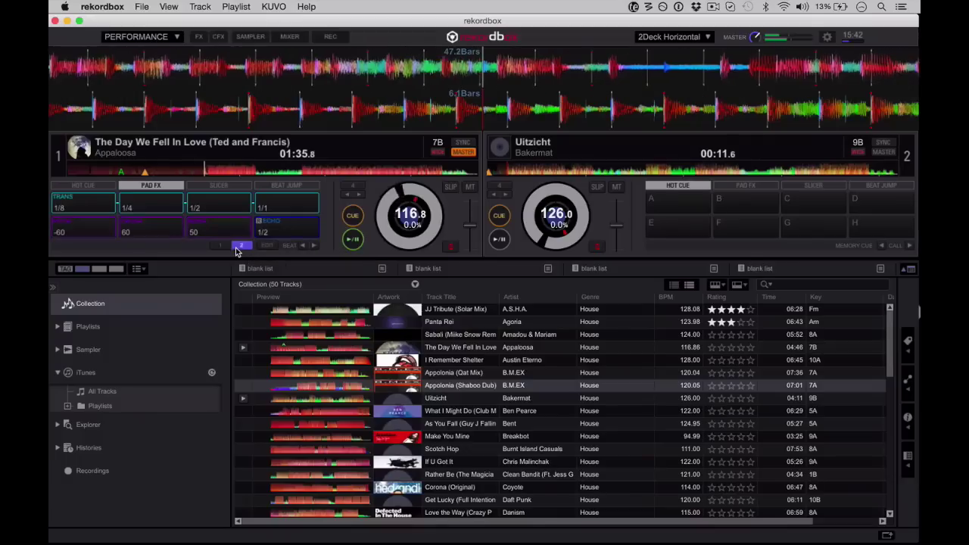
Step: Trigger the 1/4, 1/2 and 1/1 TRANS pad effects in deck 1's bank 2
click(138, 208)
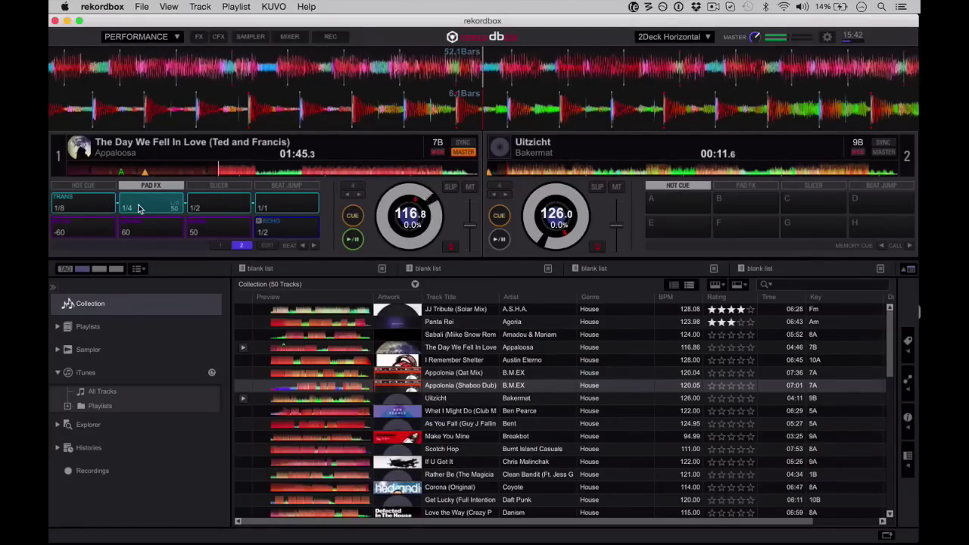
click(101, 208)
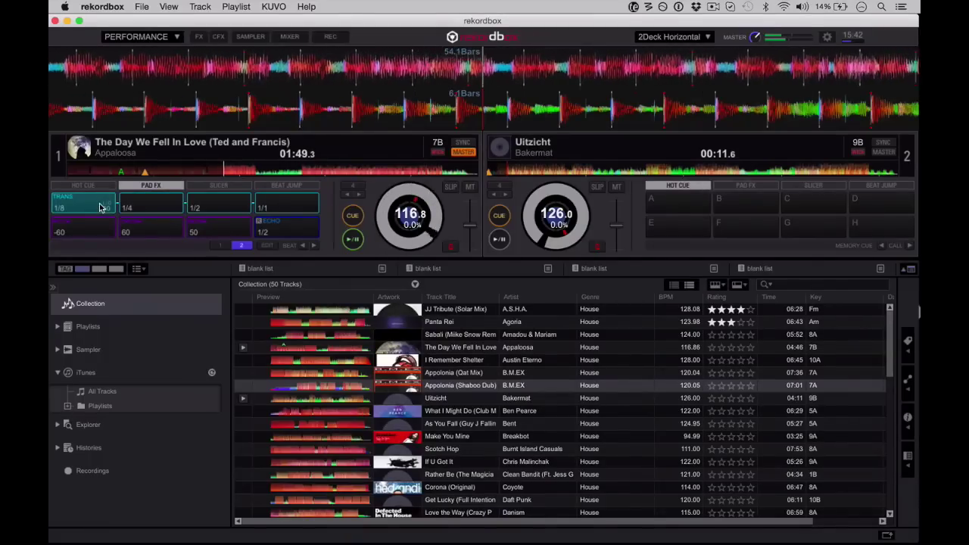
click(217, 207)
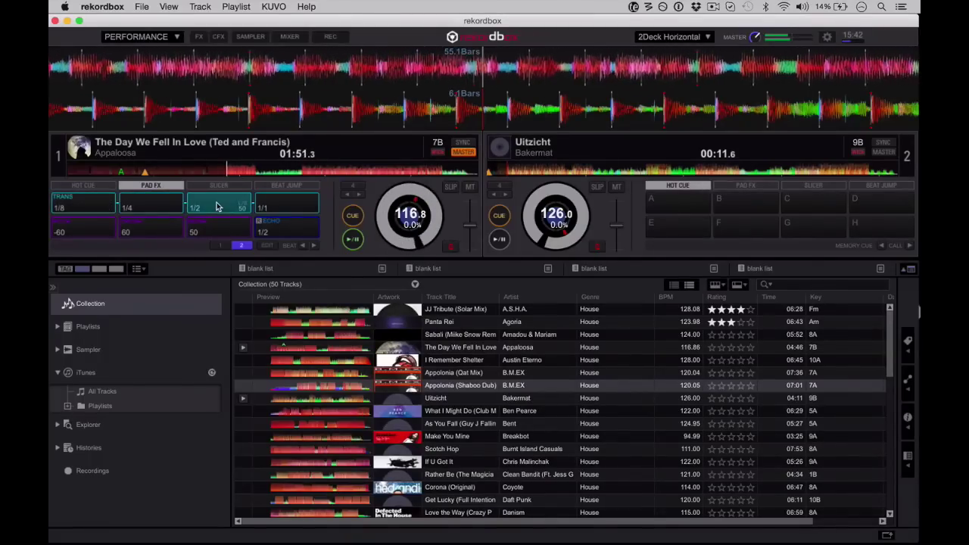
click(282, 205)
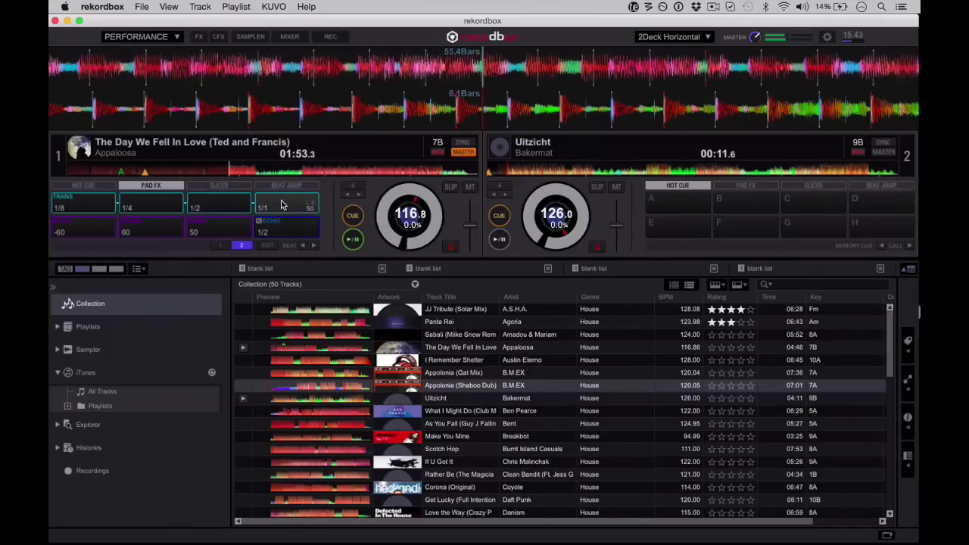
click(282, 205)
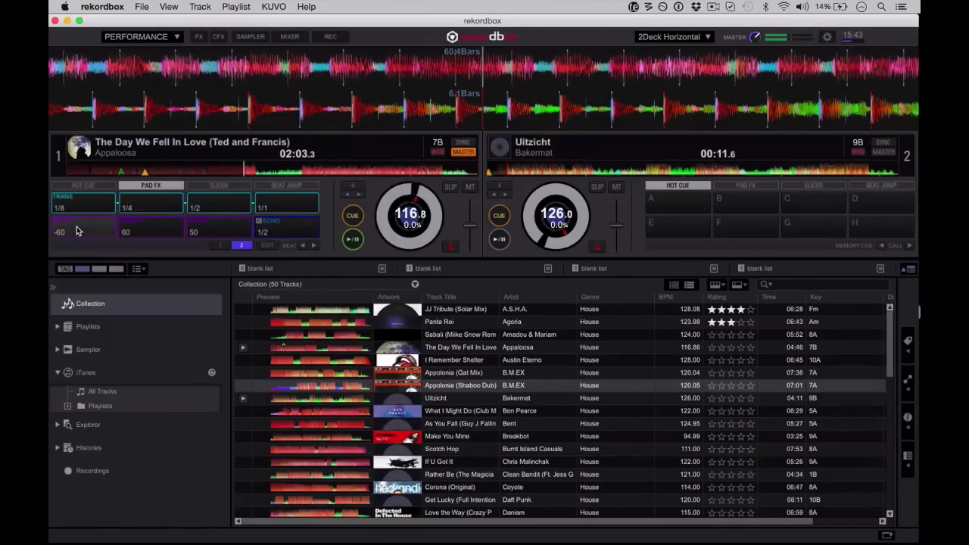
Step: Trigger the 60, 50 and ECHO 1/2 pads, then show bank 1 in edit mode
click(138, 229)
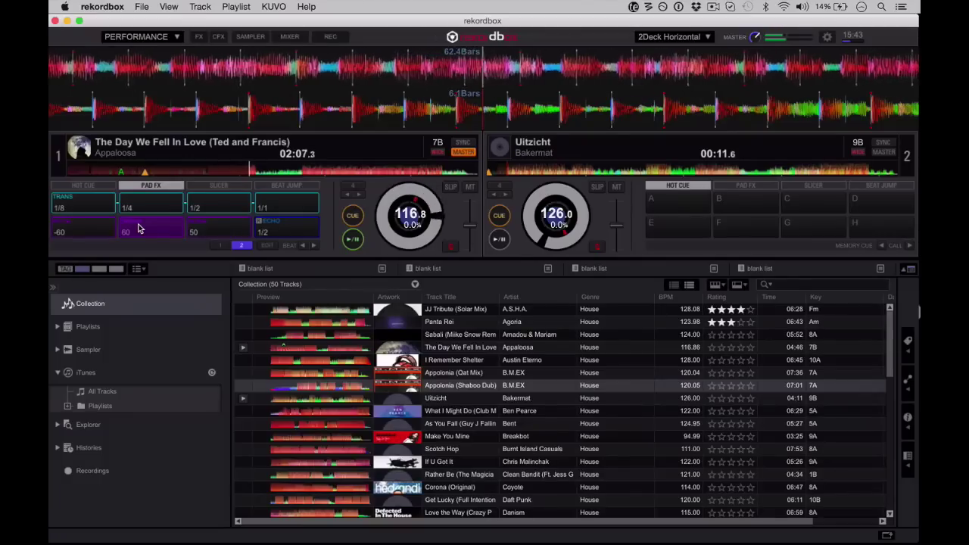
click(227, 226)
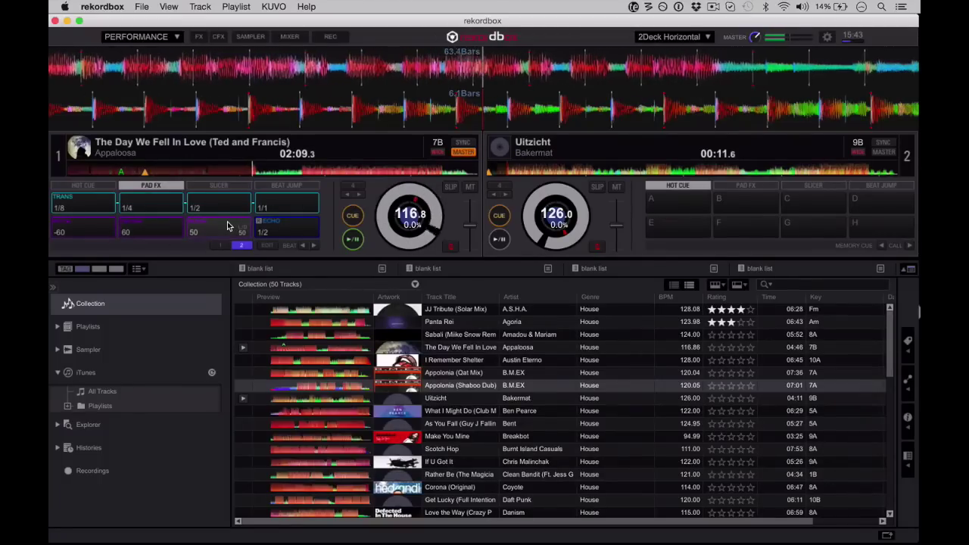
click(227, 226)
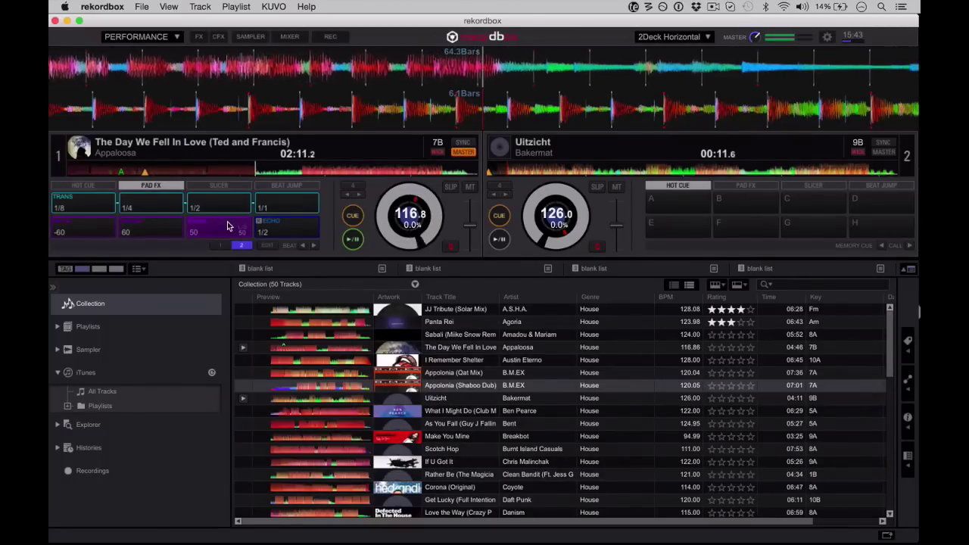
click(286, 232)
click(287, 232)
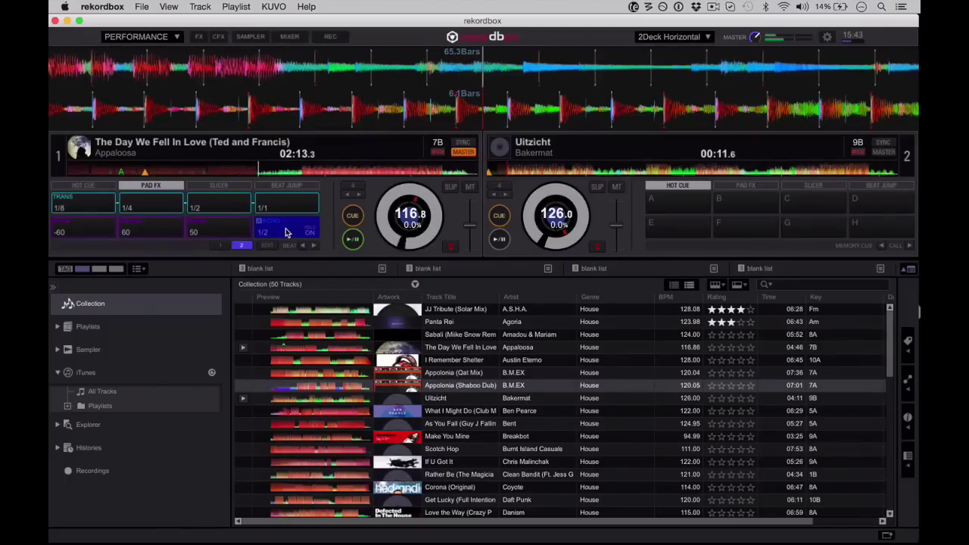
click(286, 232)
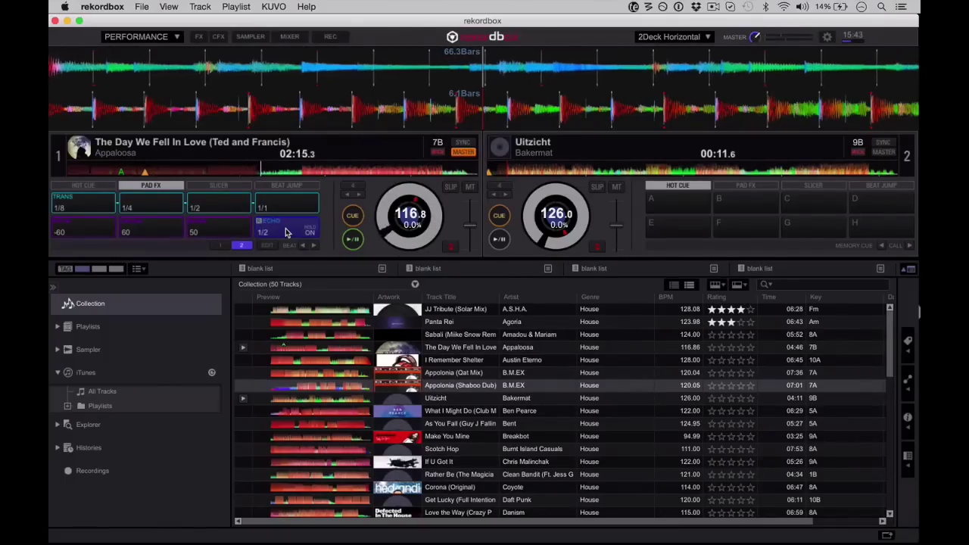
click(287, 233)
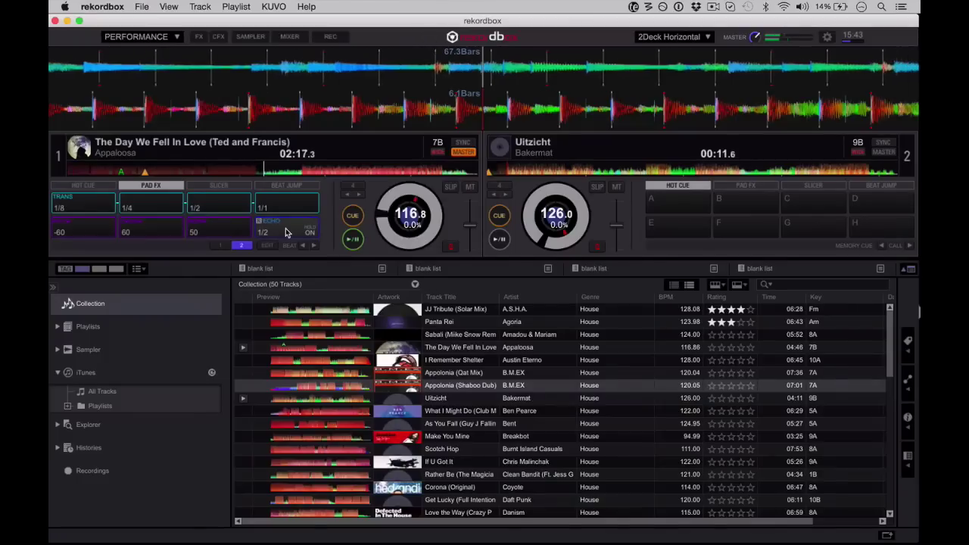
click(287, 233)
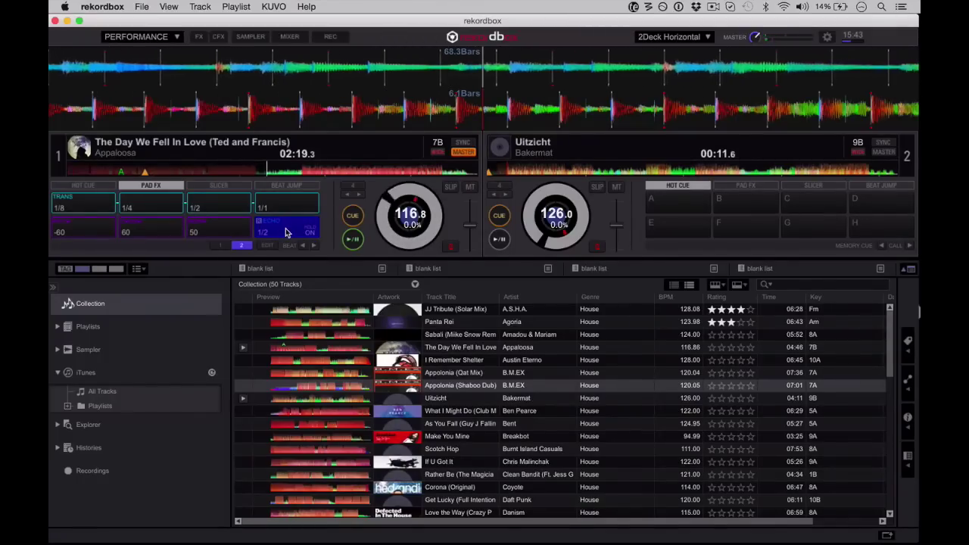
click(223, 246)
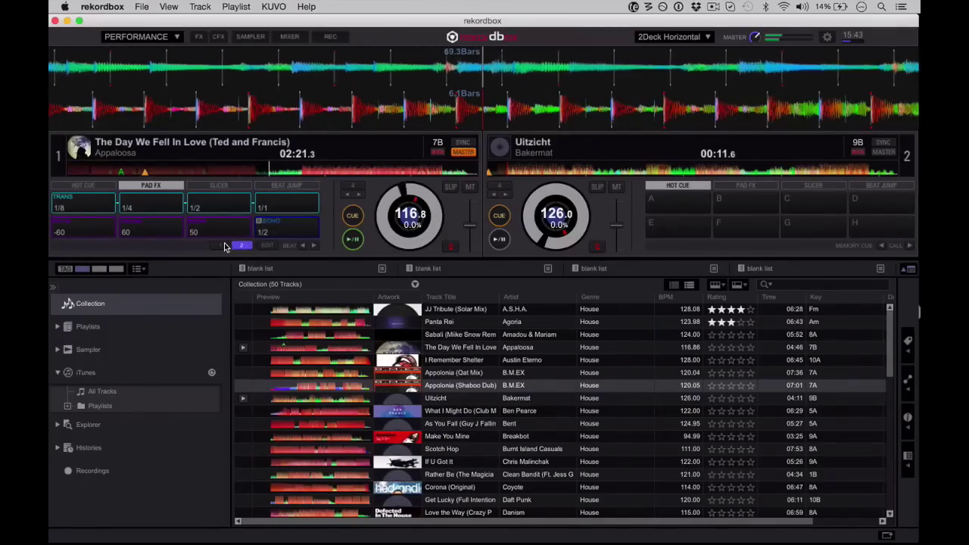
click(266, 246)
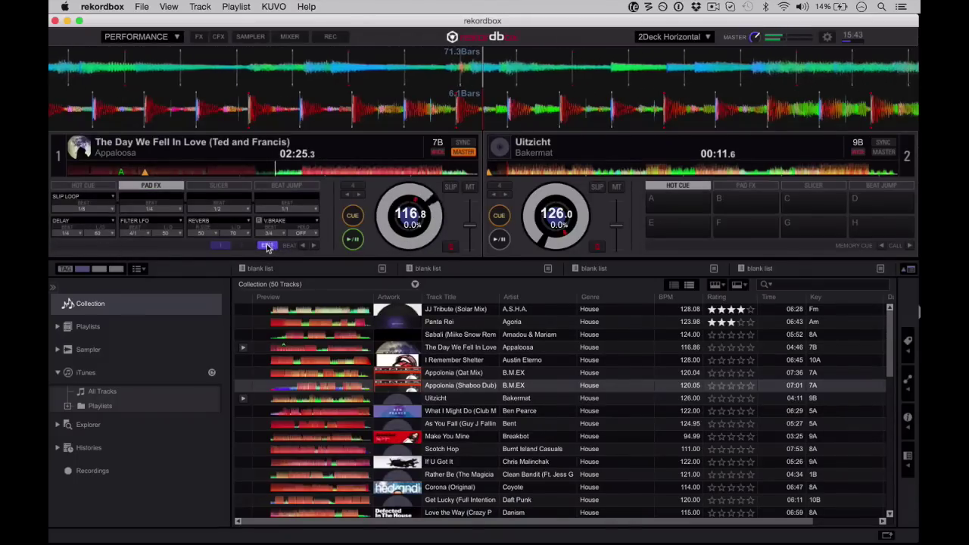
Step: Leave edit mode so deck 1's SLIP LOOP, DELAY, FILTER LFO, REVERB and V.BRAKE pads are playable
click(267, 246)
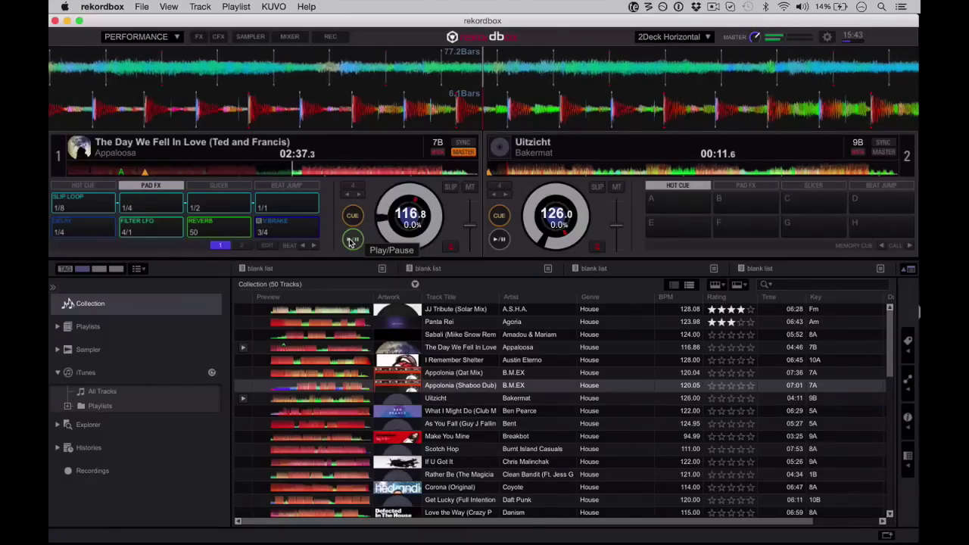
Step: Show the FX1/FX2 beat effect panel and browse FX1's effect lists without changing them
click(197, 37)
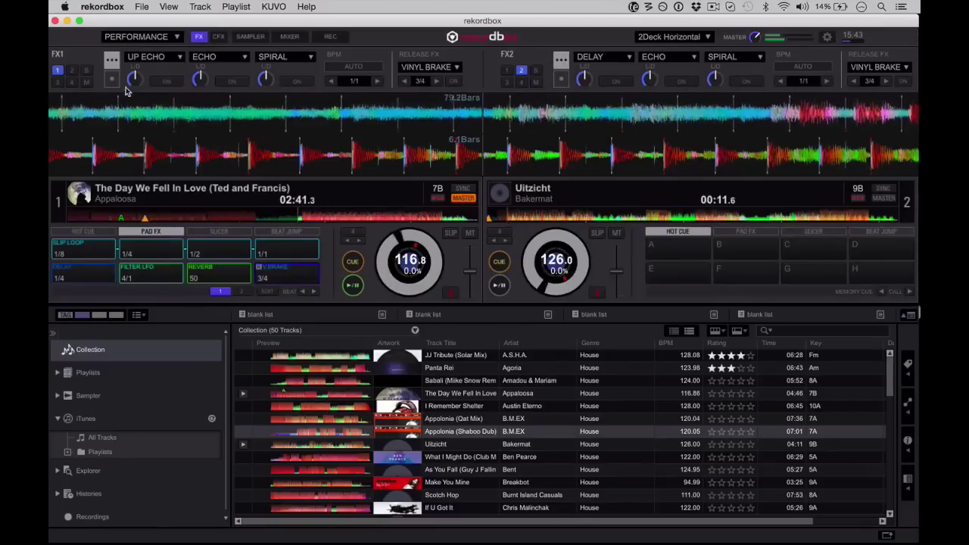
click(177, 58)
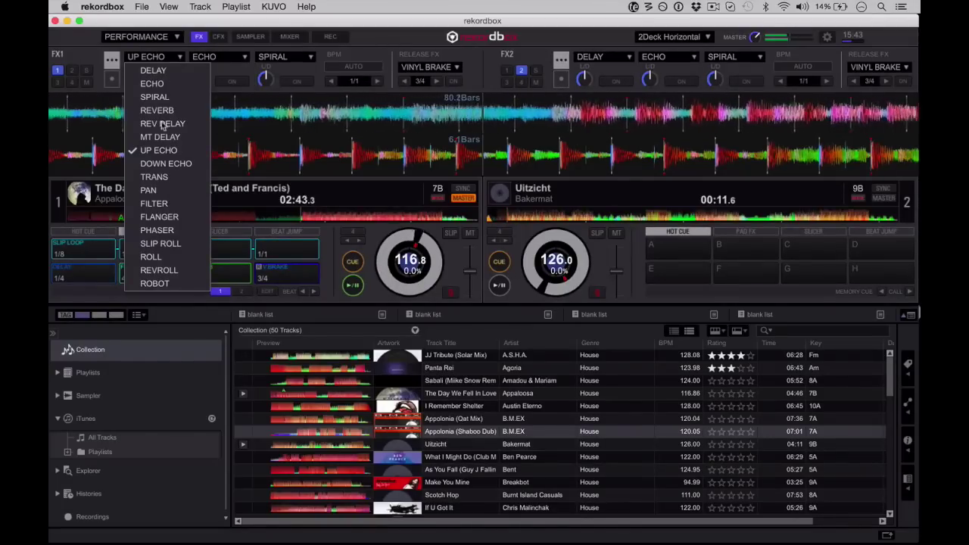
click(174, 59)
click(244, 58)
click(244, 61)
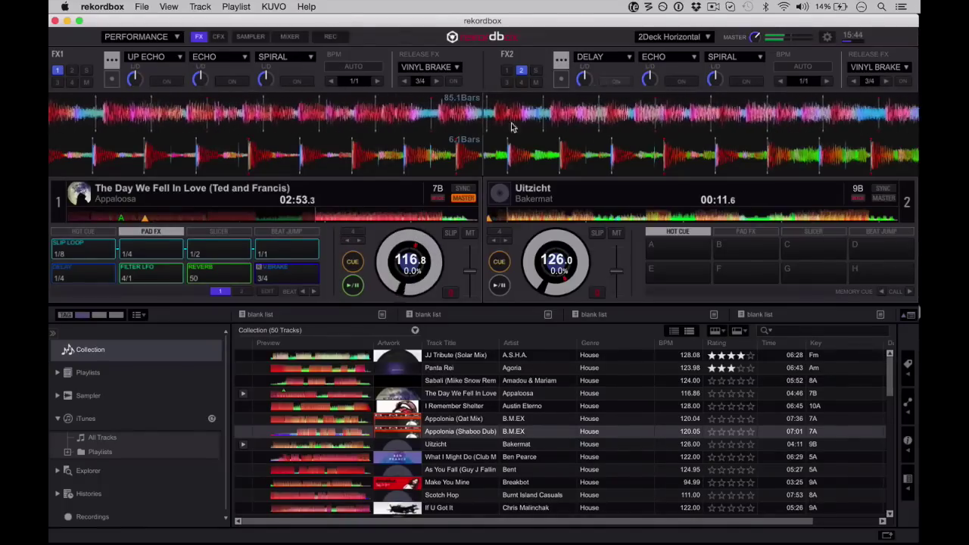
Step: Toggle FX2's deck 1–4 assignments until it applies to no deck, then show the CFX row
click(507, 69)
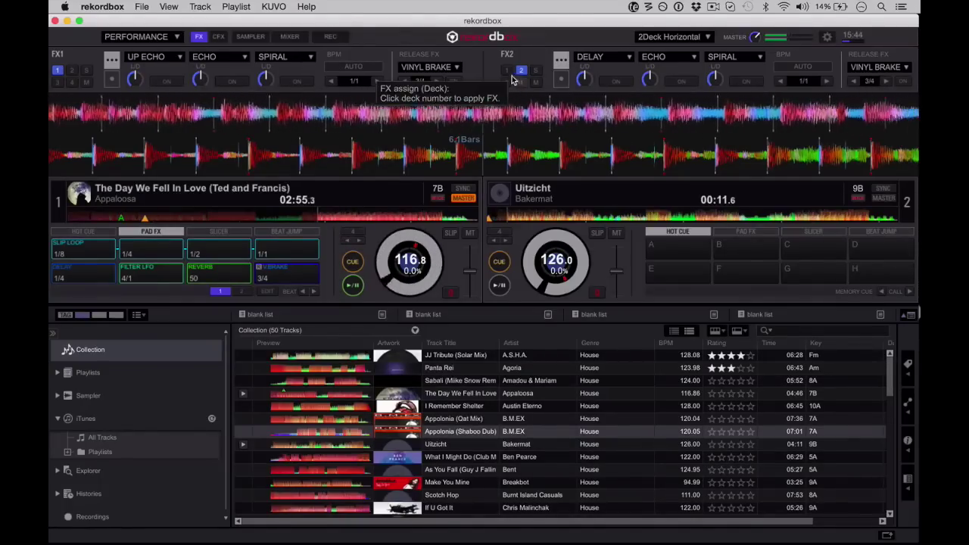
click(507, 83)
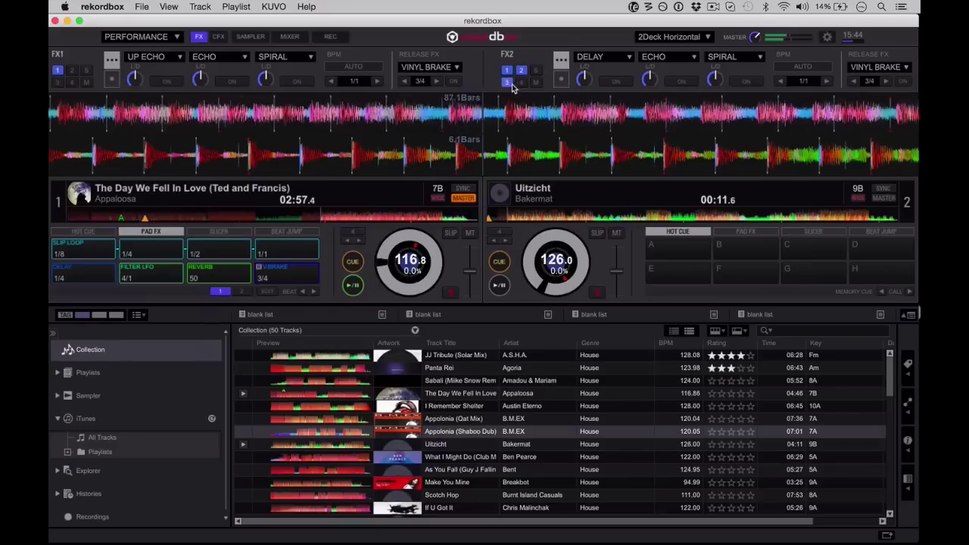
click(512, 71)
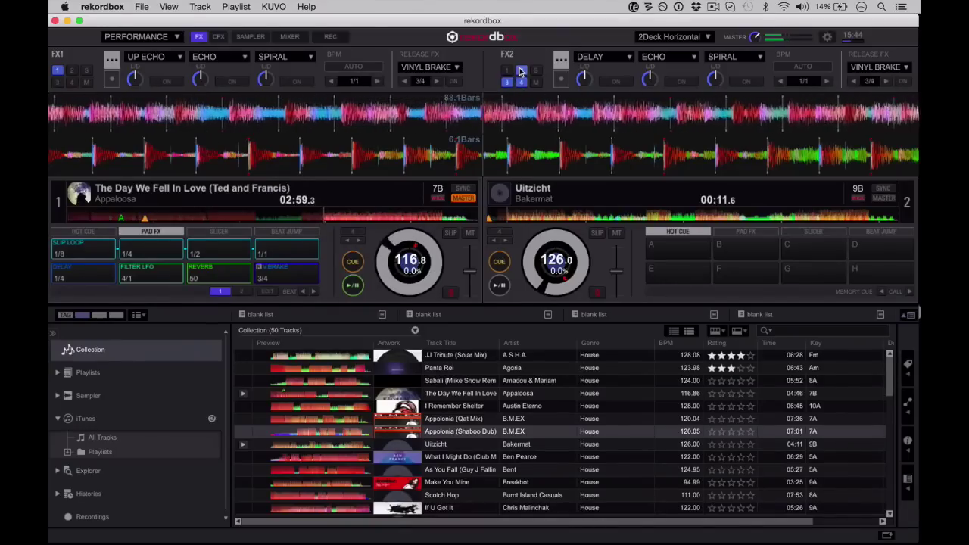
click(512, 82)
click(509, 81)
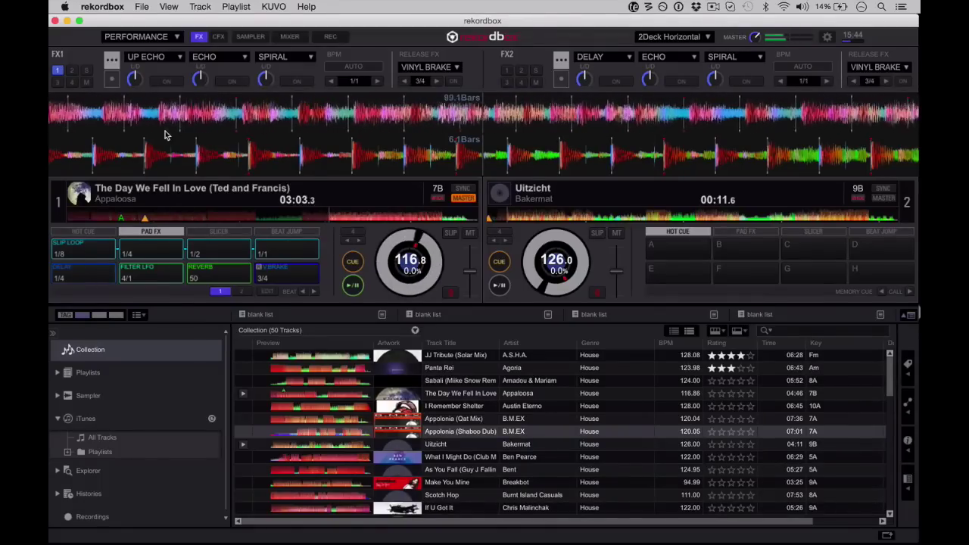
click(218, 38)
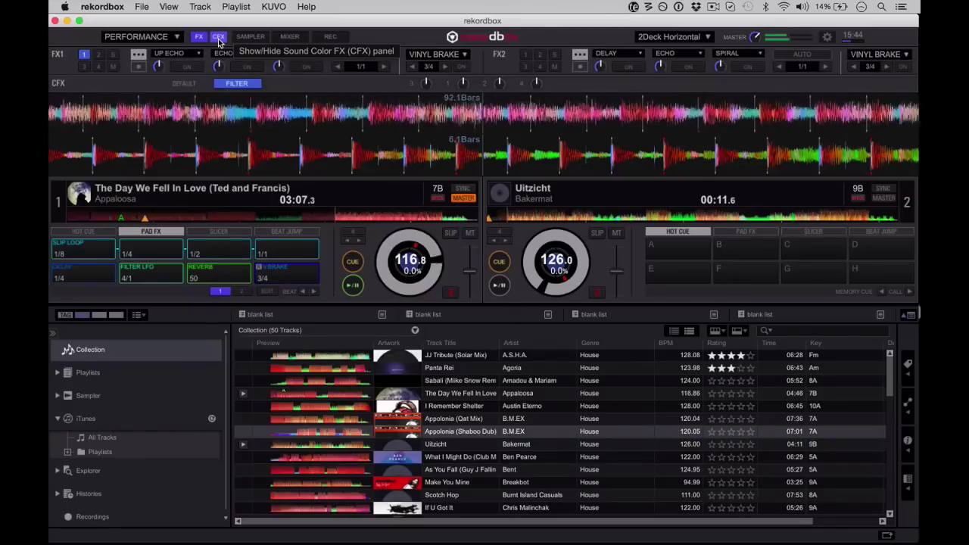
Step: Hide beat FX, switch colour effects to the user bank, and try PITCH on channel 1
click(198, 38)
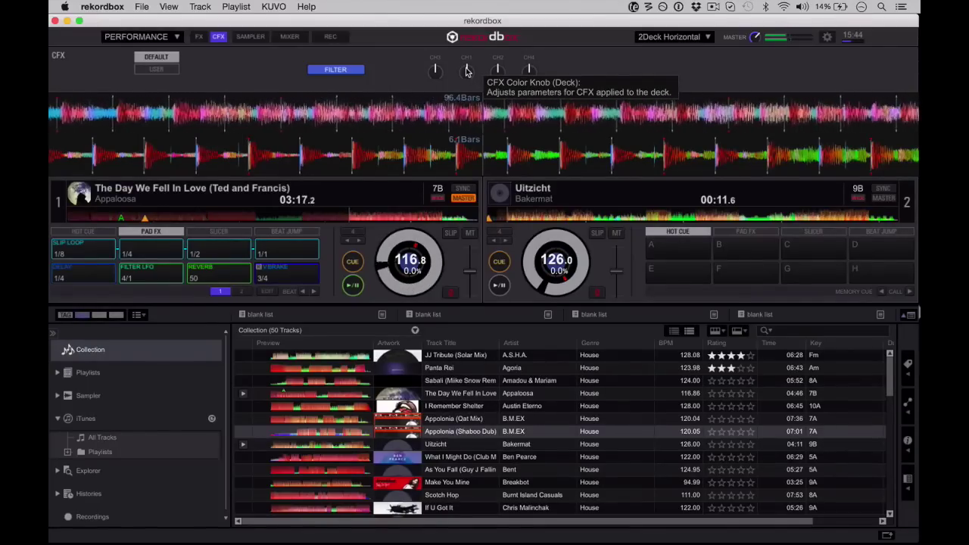
mouse_move(467, 71)
mouse_down()
mouse_move(465, 149)
mouse_move(467, 29)
mouse_move(457, 73)
mouse_up()
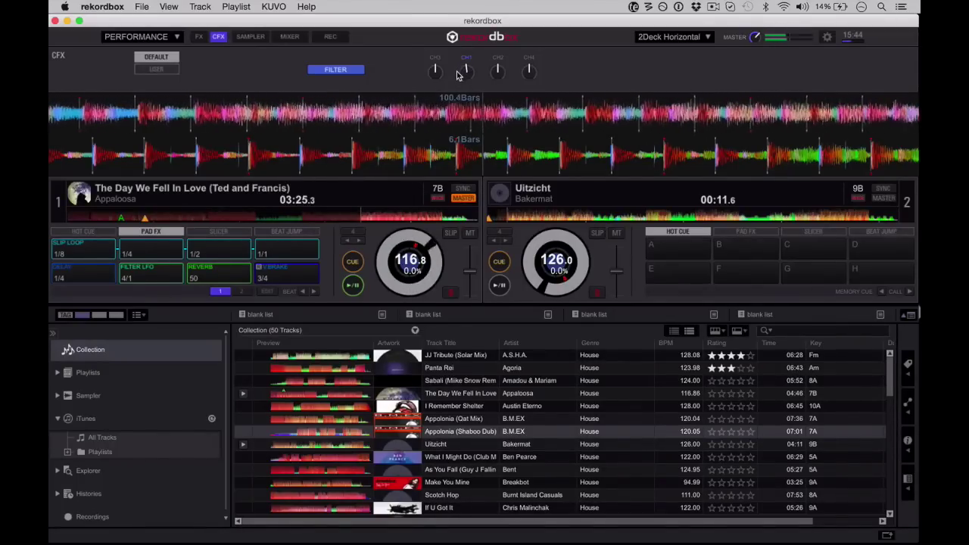
click(156, 69)
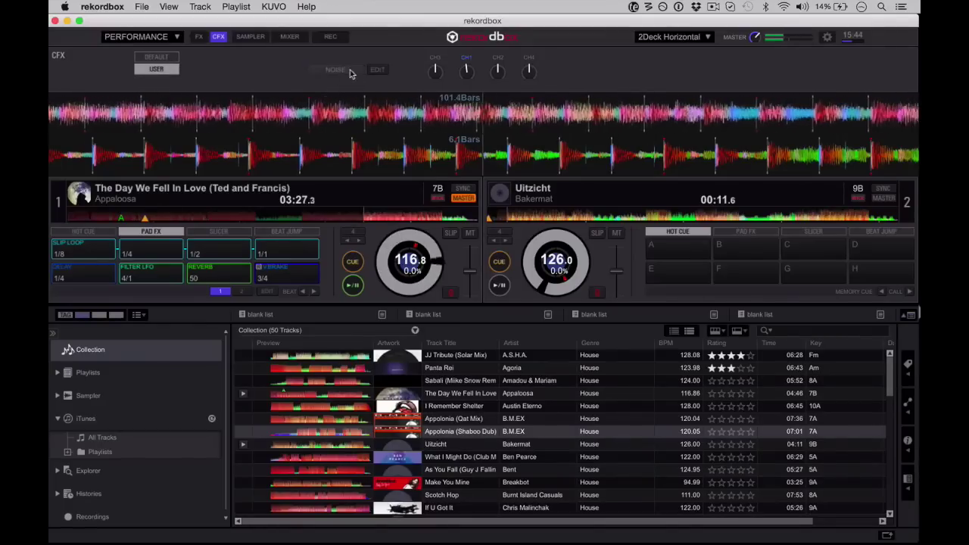
click(358, 70)
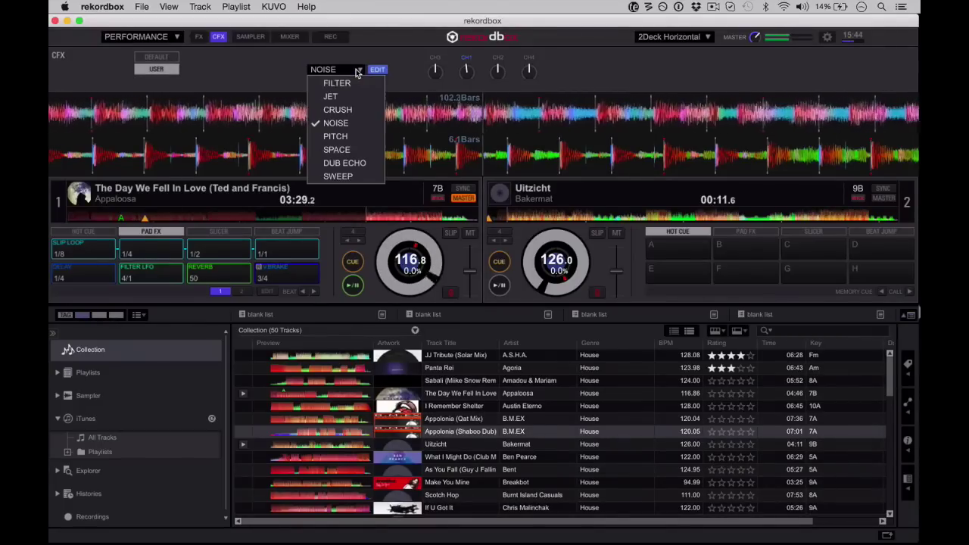
click(348, 138)
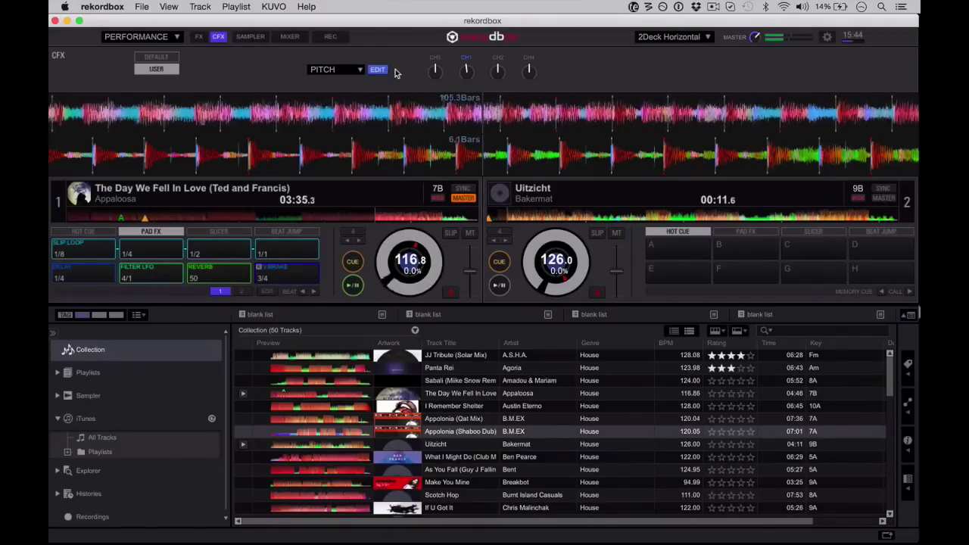
click(335, 69)
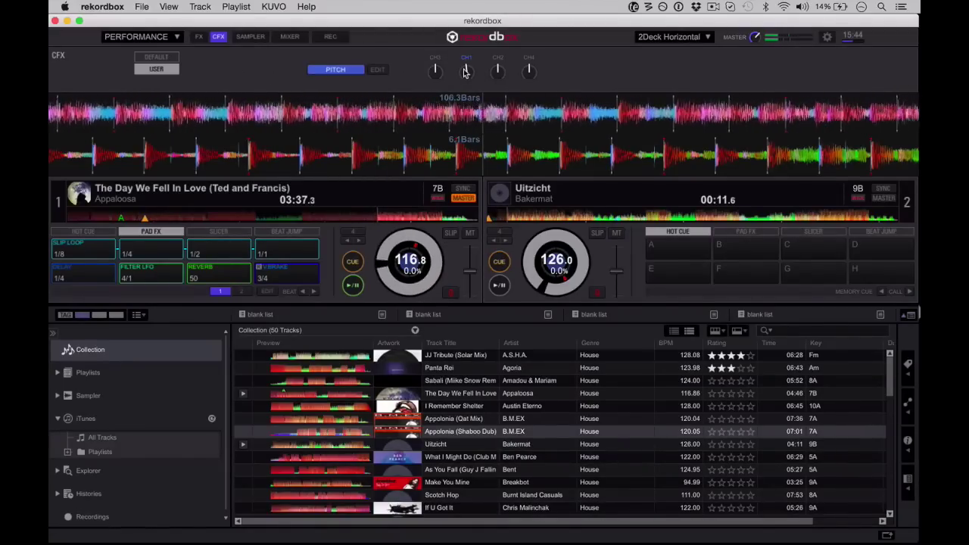
drag(459, 86, 362, 68)
click(362, 68)
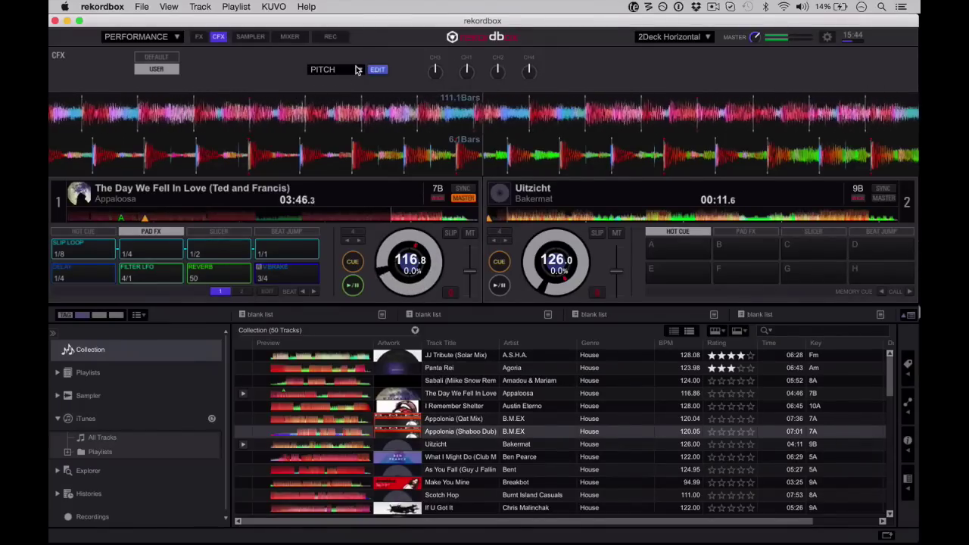
Step: Select SPACE as the colour effect, sweep it on channel 1, then hide the CFX panel
click(337, 70)
click(342, 150)
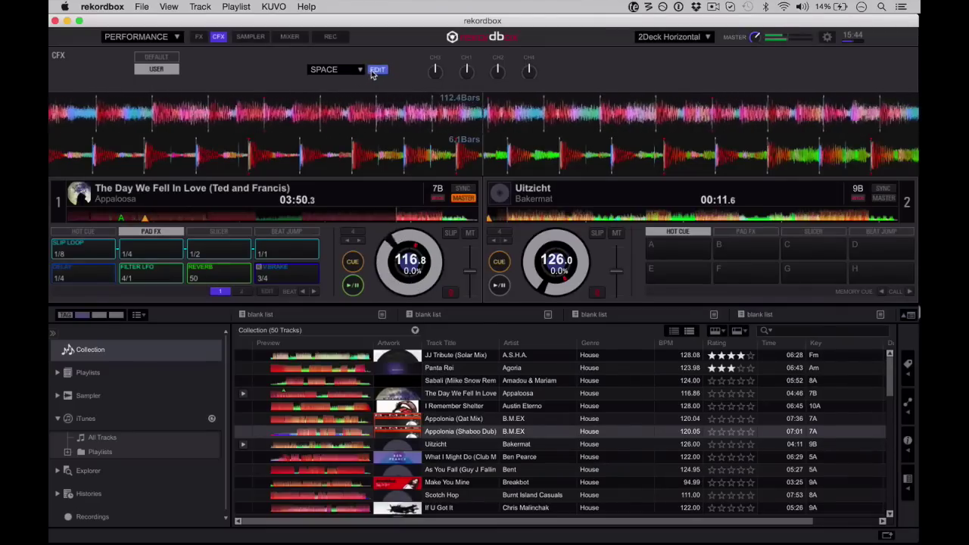
click(467, 71)
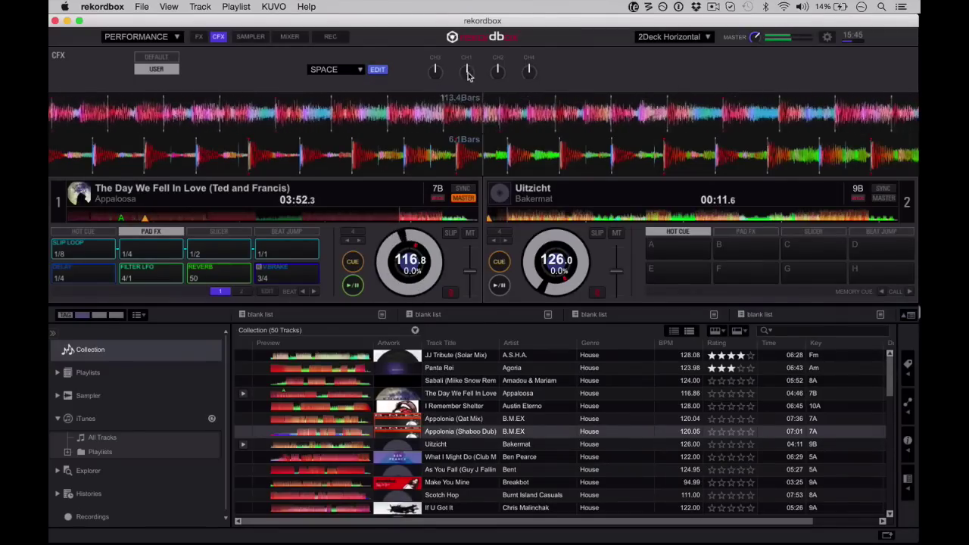
click(333, 69)
click(336, 150)
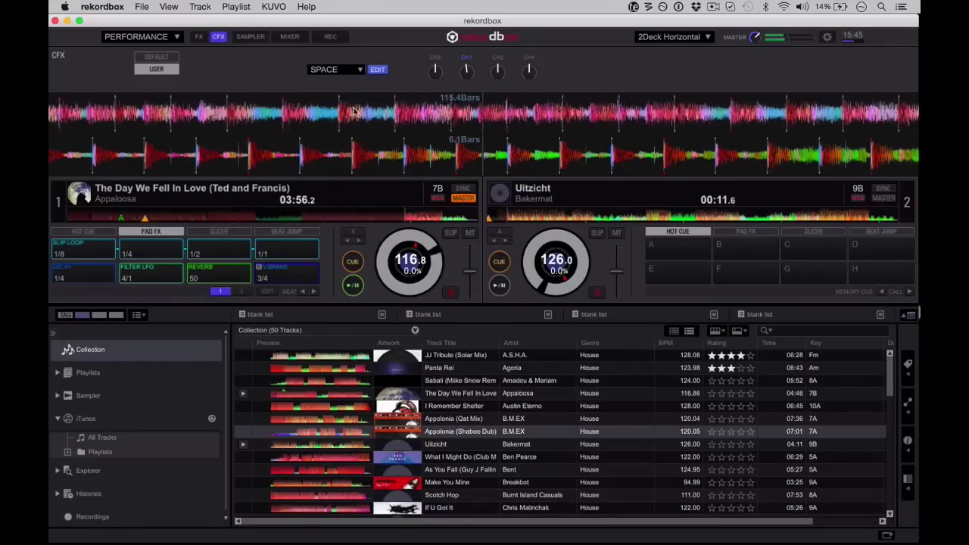
drag(467, 71, 462, 98)
drag(458, 4, 451, 69)
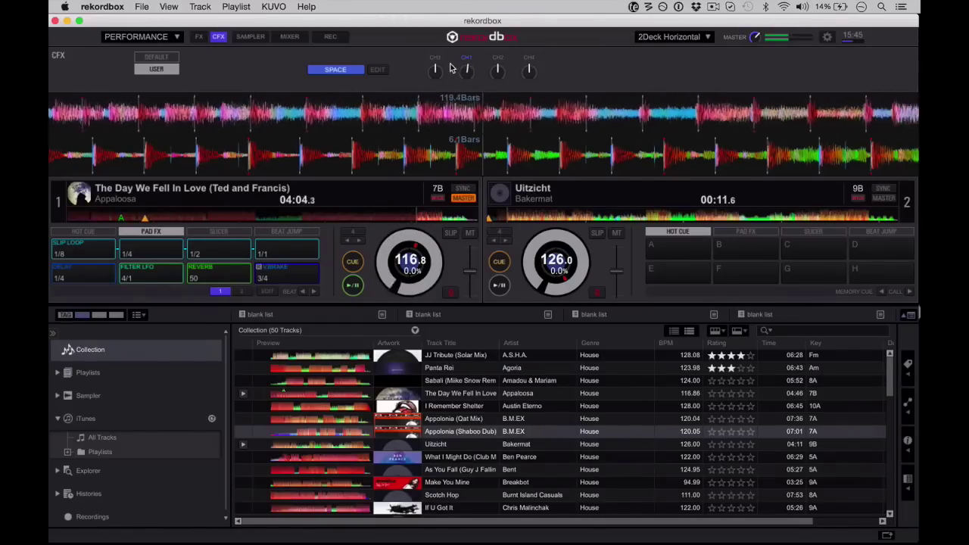
click(219, 38)
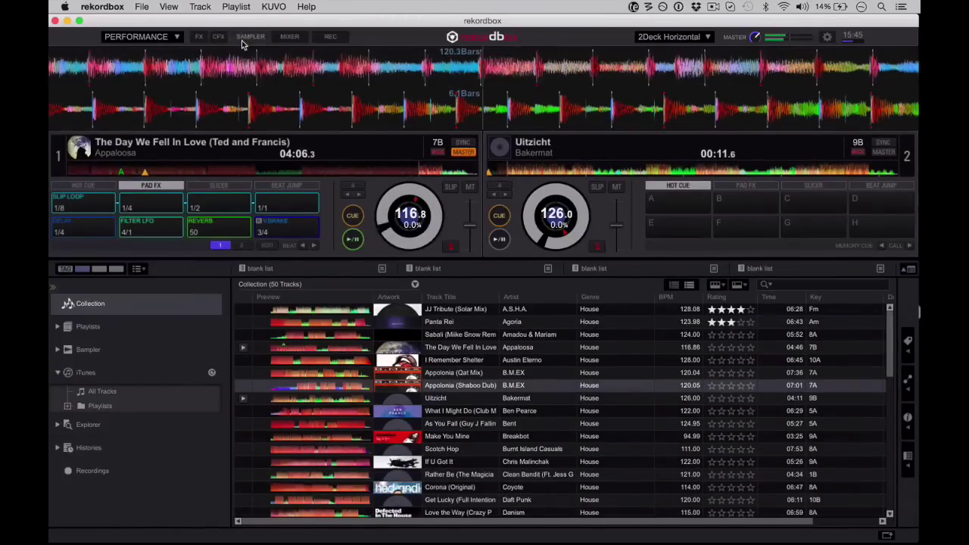
Step: Show and hide the sampler panel, then show the mixer between the decks
click(246, 38)
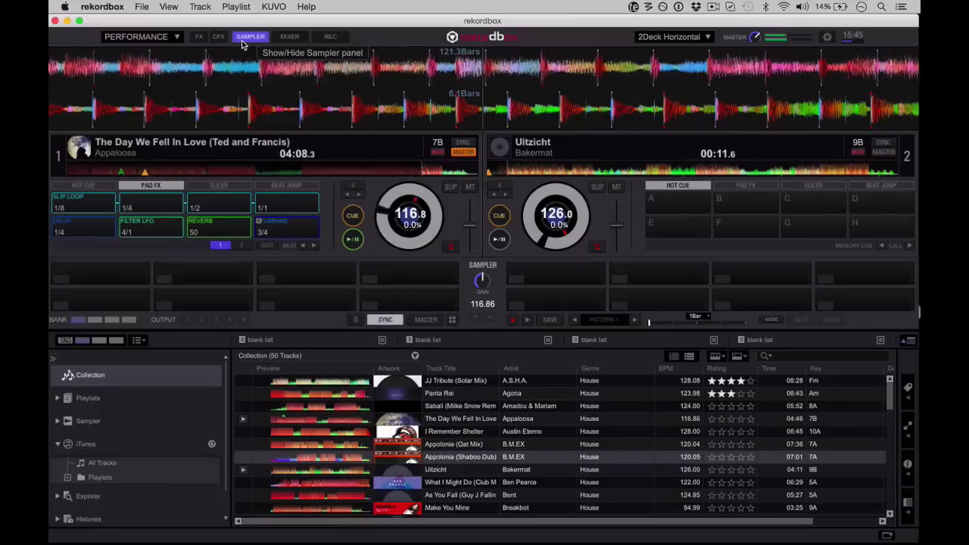
click(242, 40)
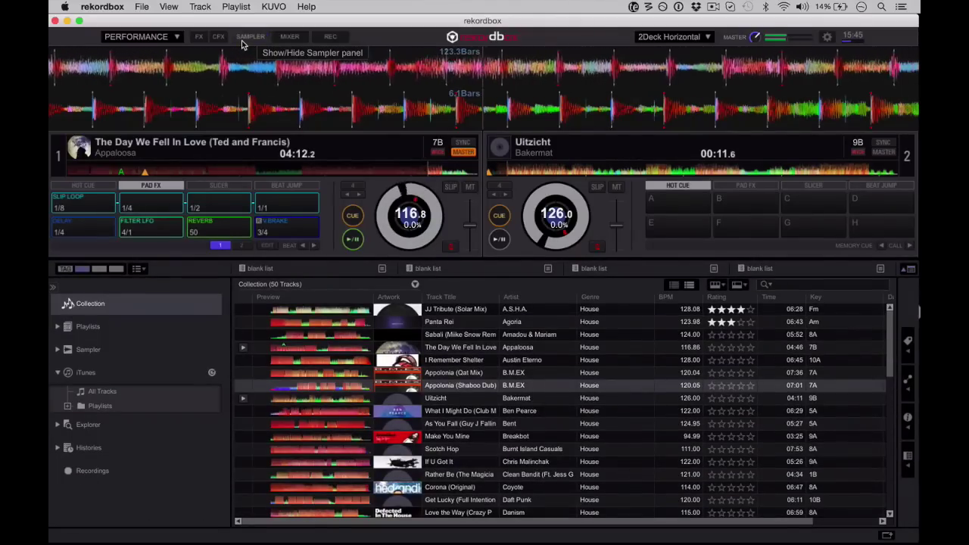
click(289, 36)
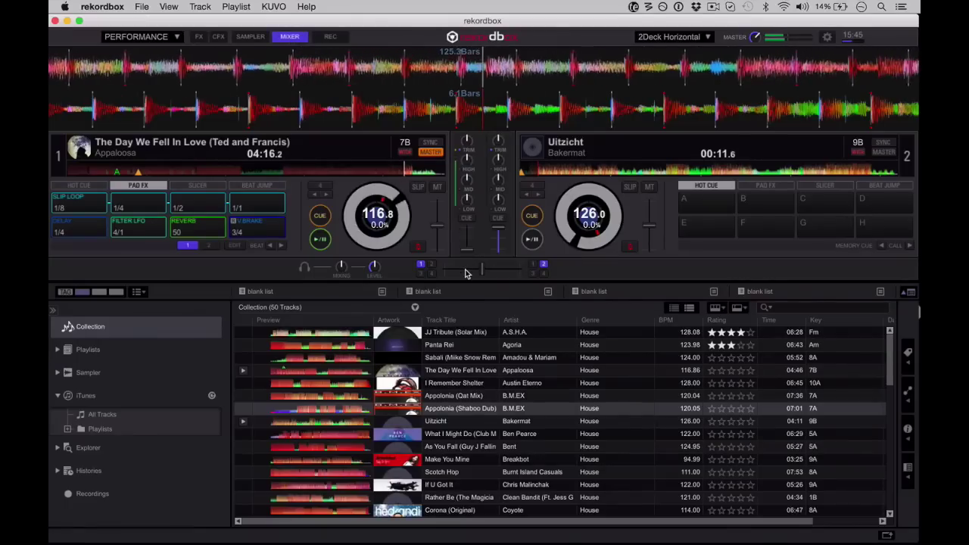
Step: Sweep the crossfader and toggle channel 1's headphone CUE on and off
mouse_move(484, 270)
mouse_down()
mouse_move(449, 270)
mouse_move(519, 271)
mouse_move(487, 272)
mouse_up()
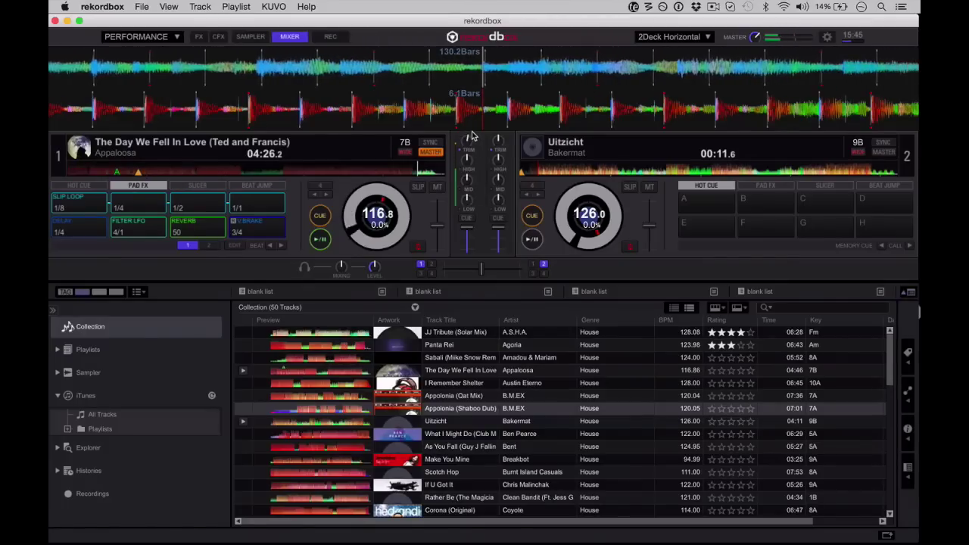
click(467, 220)
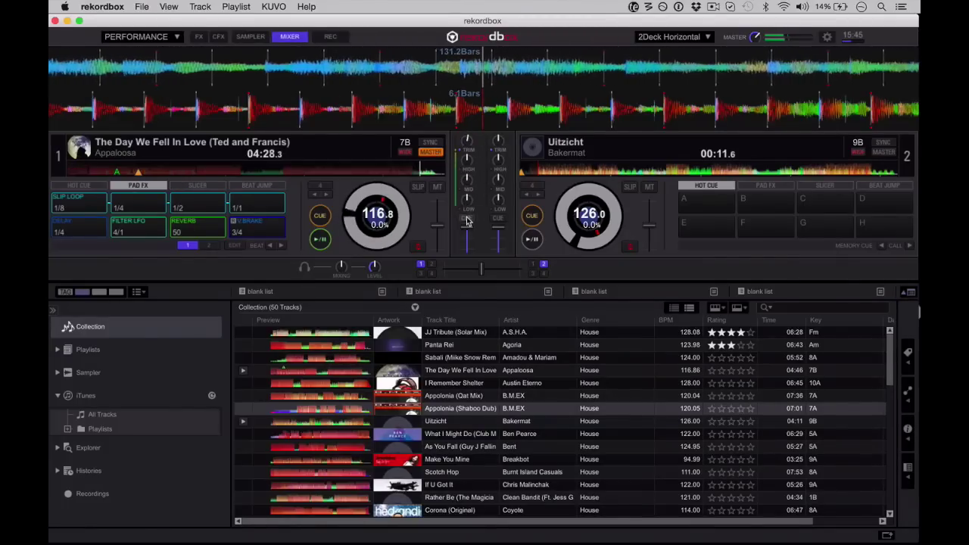
click(467, 220)
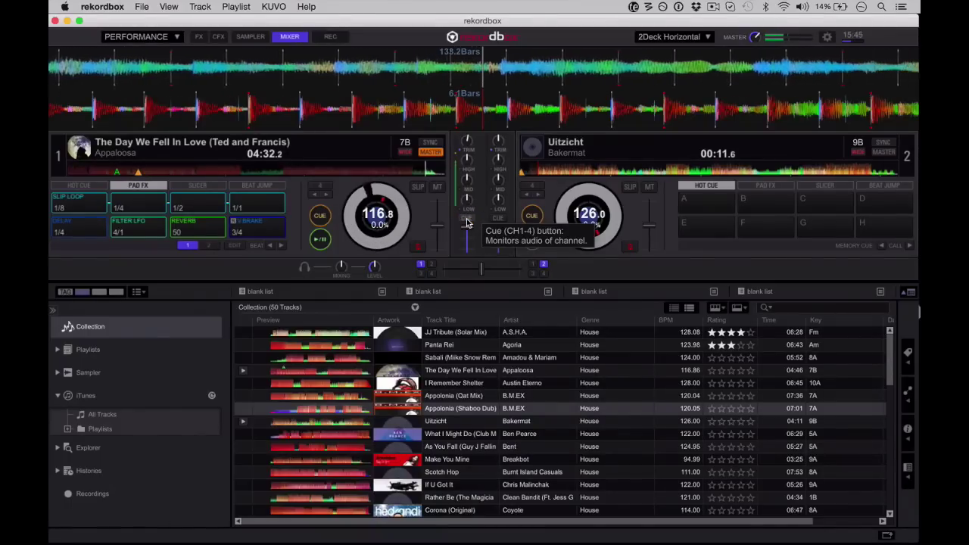
Step: Show then hide the recording and mixer panels, and pause deck 1 at 04:46.1
click(331, 38)
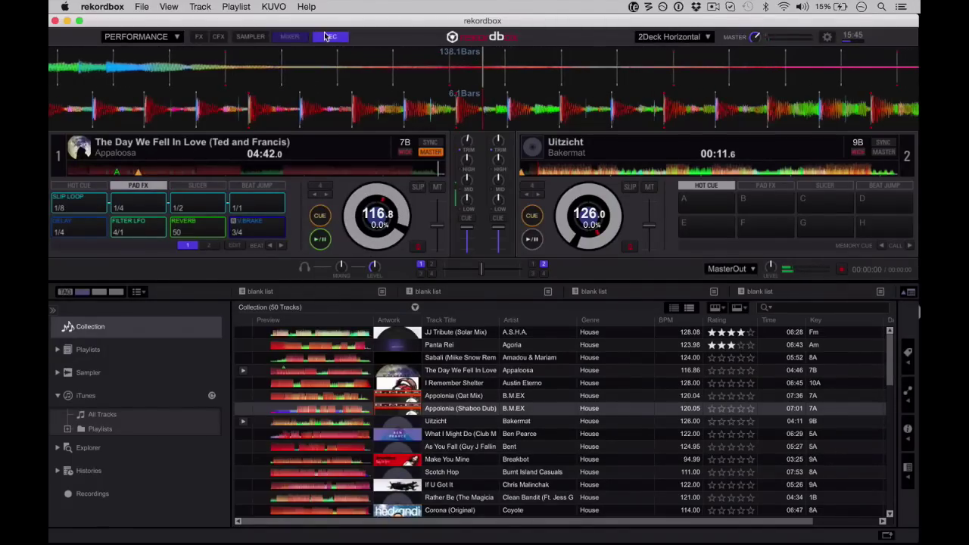
click(289, 37)
click(327, 37)
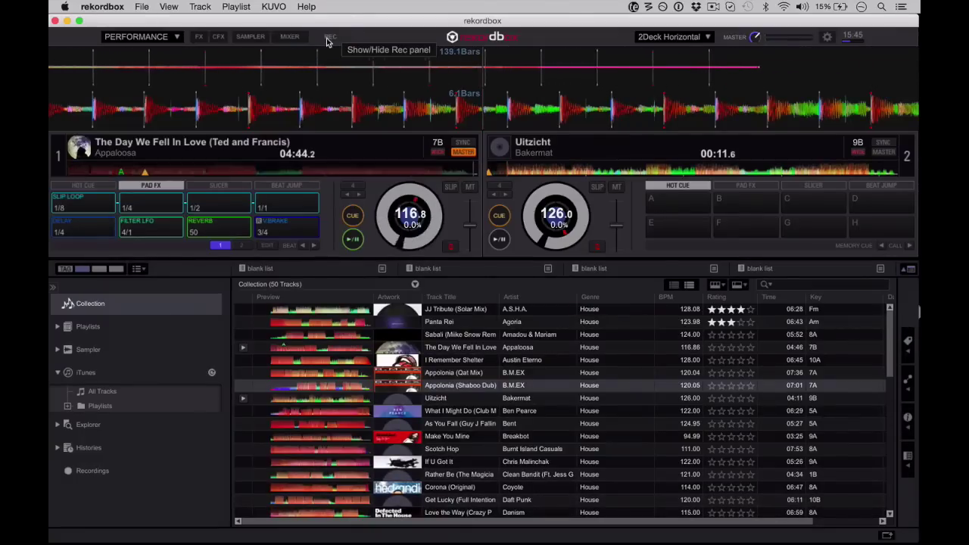
click(352, 240)
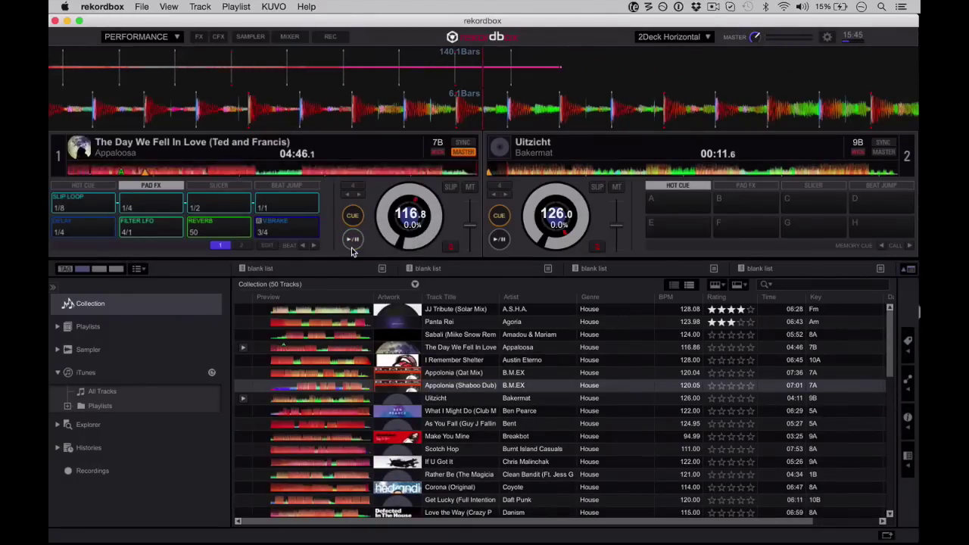
Step: Show and hide the mixer once more, then open Preferences on its View page
click(289, 36)
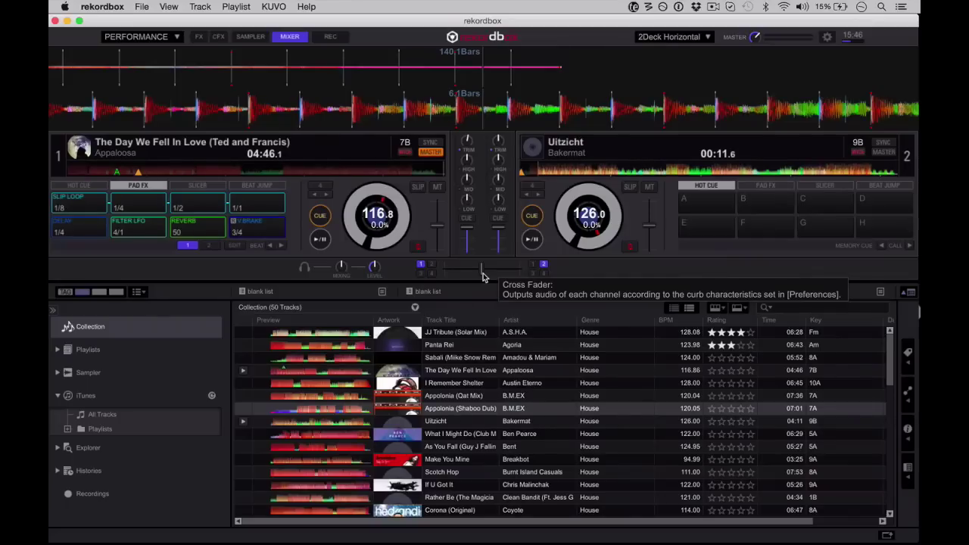
click(283, 38)
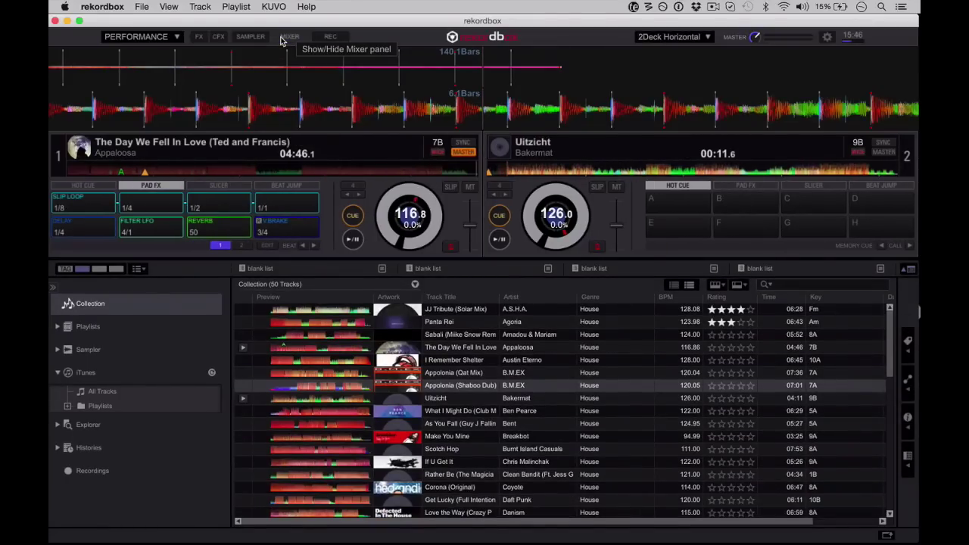
click(828, 37)
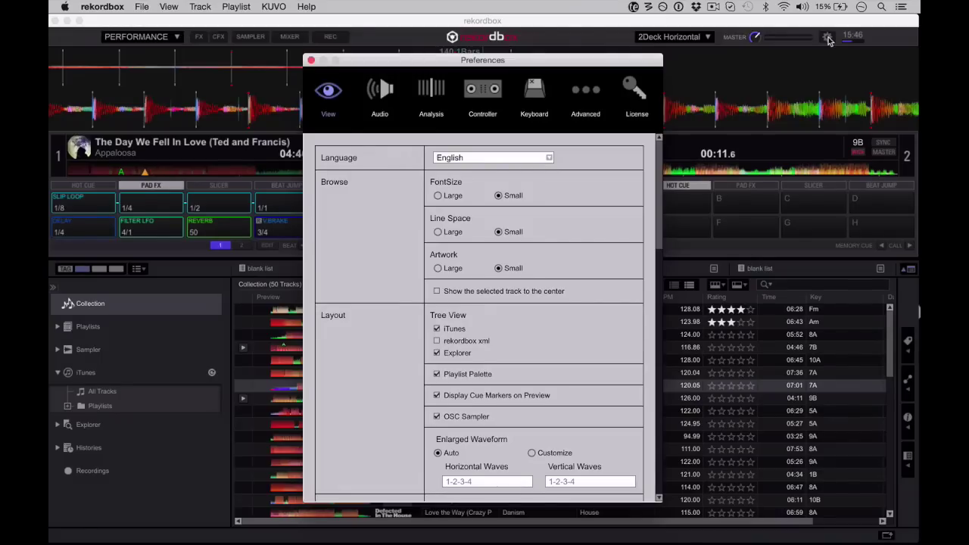
Step: Set Enlarged Waveform to Customize, try Vertical Waves 3-1-2-4, restore 1-2-3-4, then view Audio settings
scroll(527, 286, down, 1)
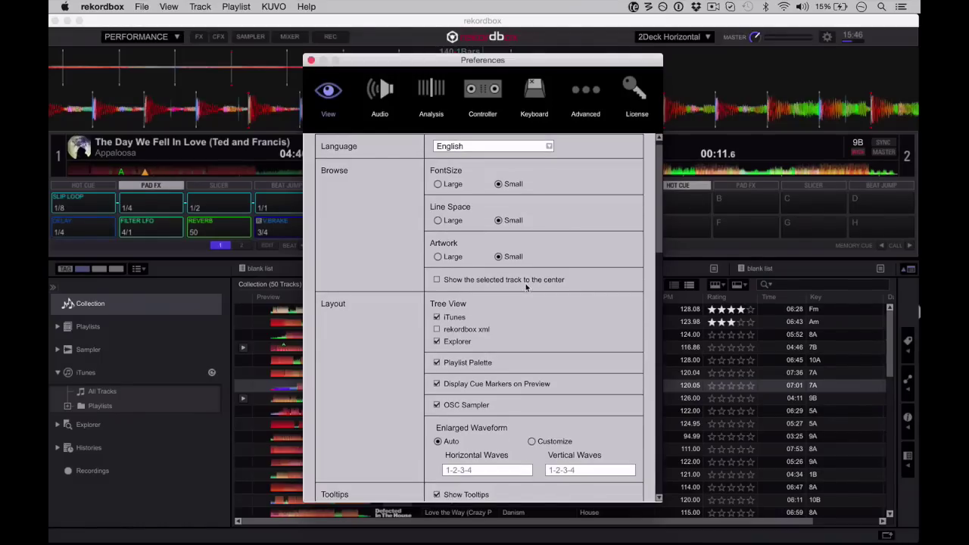
scroll(526, 286, up, 1)
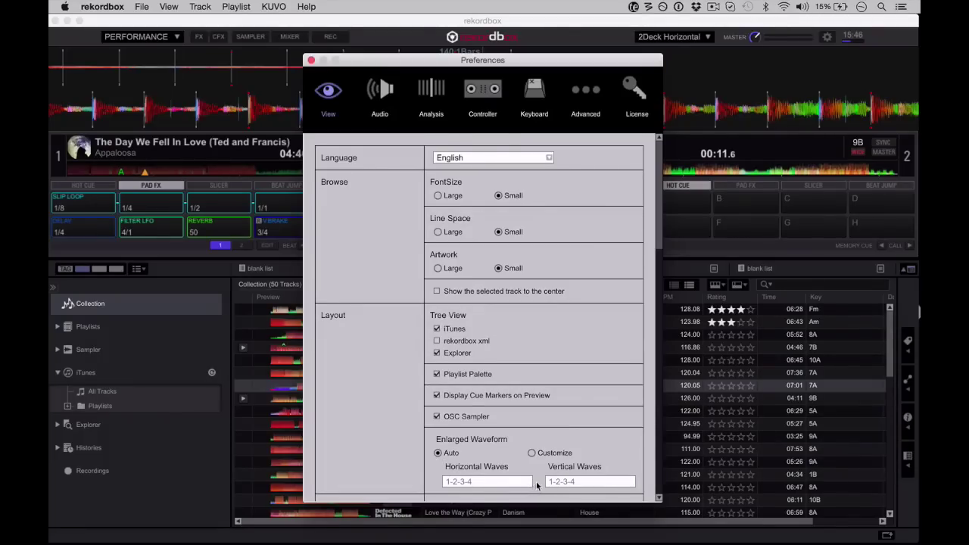
click(532, 454)
click(613, 483)
click(596, 504)
click(610, 481)
click(601, 495)
click(383, 96)
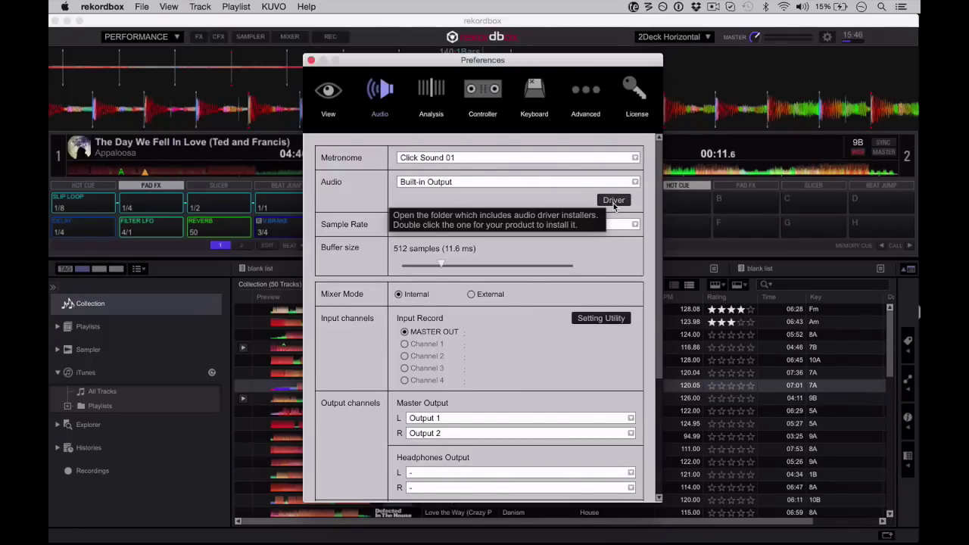
Step: Review the Analysis settings, then view the Controller page's Deck settings
click(425, 88)
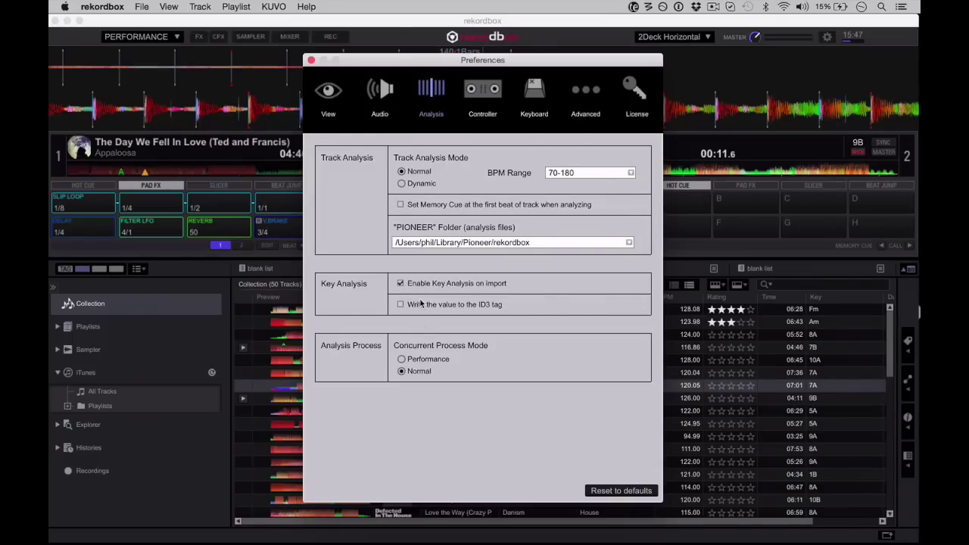
click(500, 94)
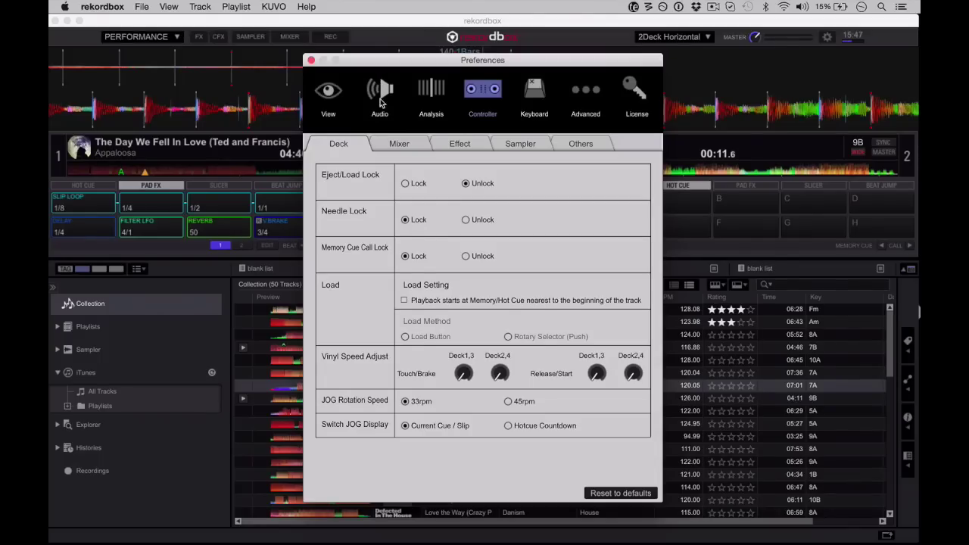
Step: Review the Controller Mixer and Effect tabs, then open Keyboard shortcuts and expand Deck 1
click(393, 145)
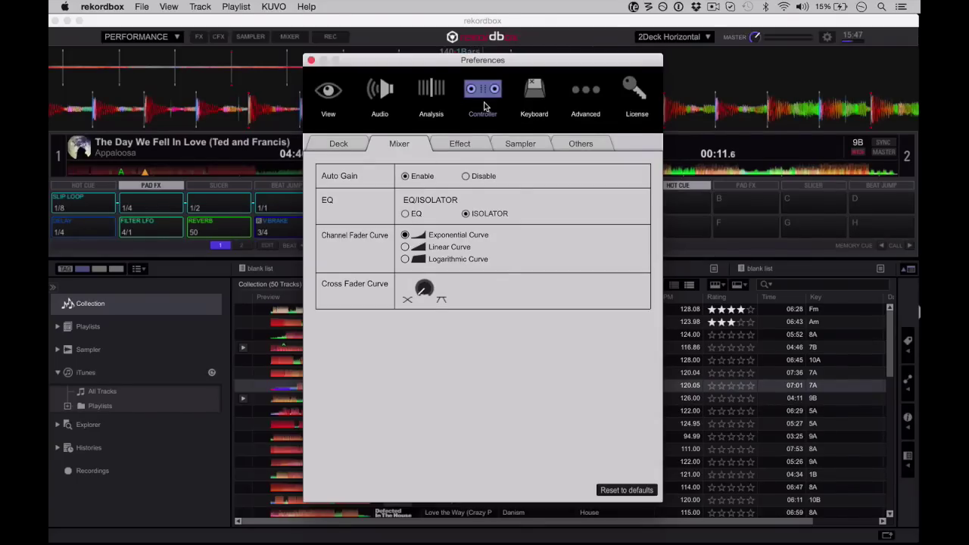
click(455, 135)
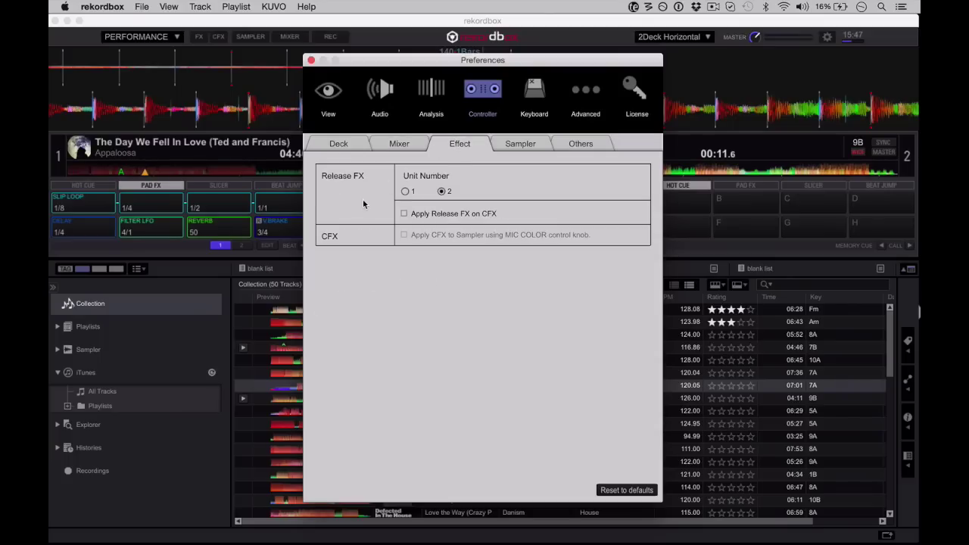
click(530, 112)
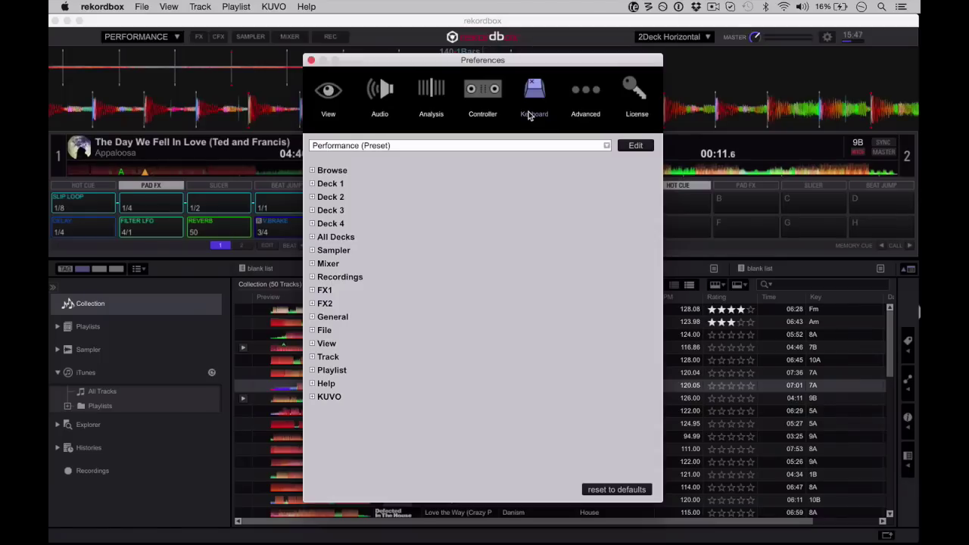
click(312, 184)
Step: Expand and collapse the Deck 1, Deck 3, Sampler, Recordings, FX2, General and File shortcut groups
click(312, 184)
click(312, 211)
click(312, 211)
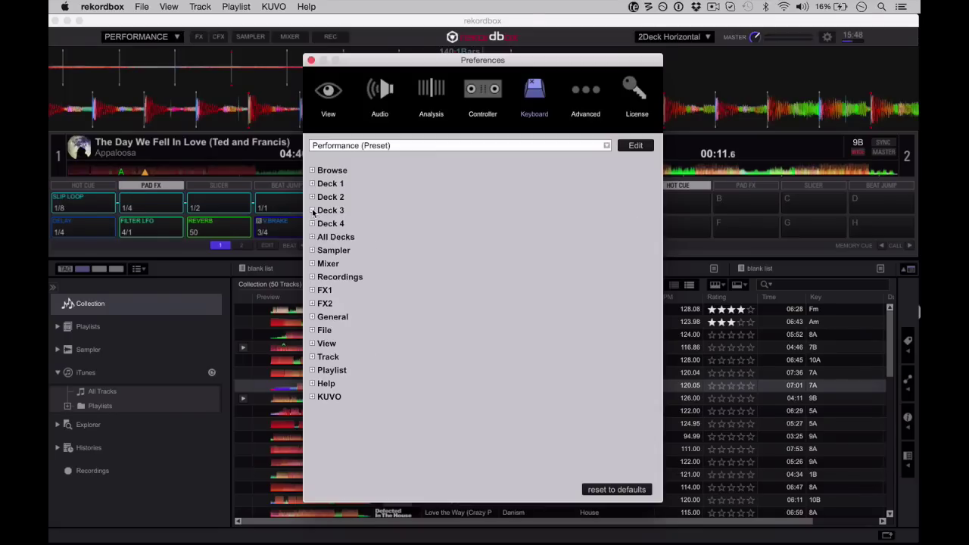
click(312, 251)
click(313, 251)
click(313, 277)
click(313, 277)
click(313, 304)
click(312, 304)
click(313, 318)
click(312, 317)
click(312, 331)
click(312, 331)
Step: Keep the Performance (Preset) keyboard preset and go to the Advanced Database settings
click(606, 145)
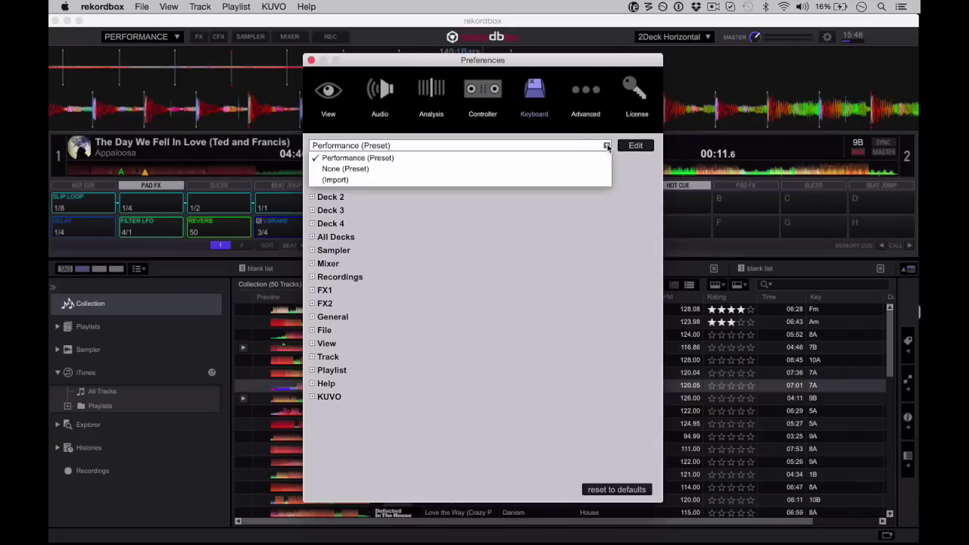
click(607, 146)
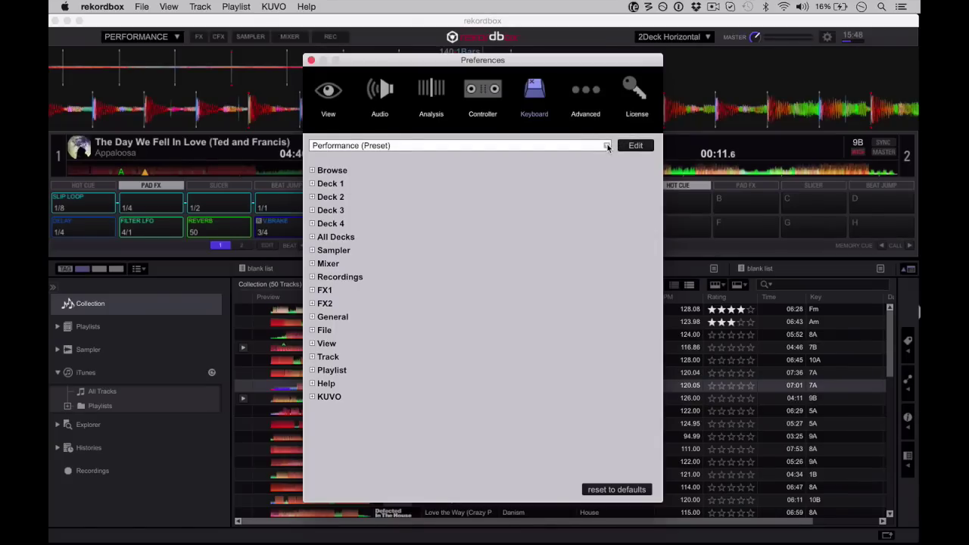
click(578, 92)
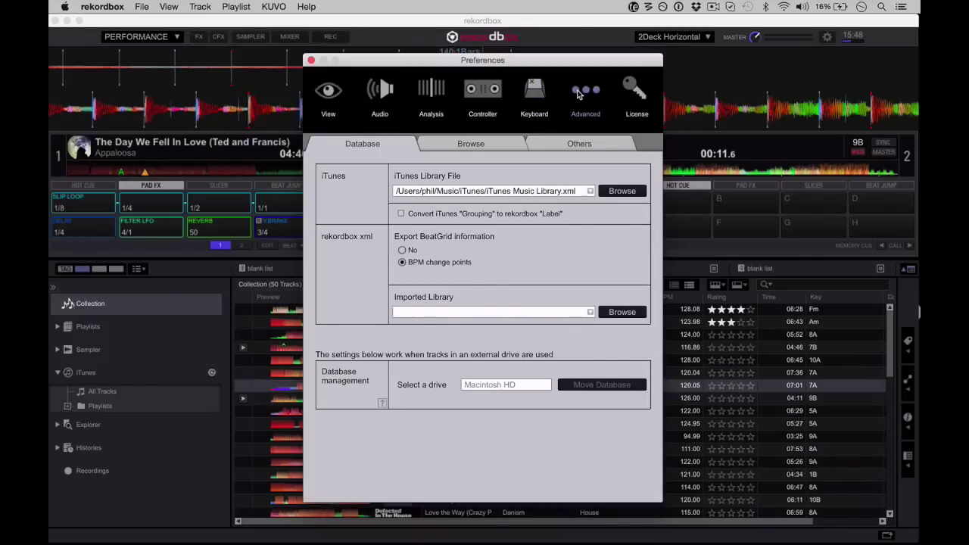
Step: Look through the Advanced Browse, License and Advanced Others settings pages
click(458, 145)
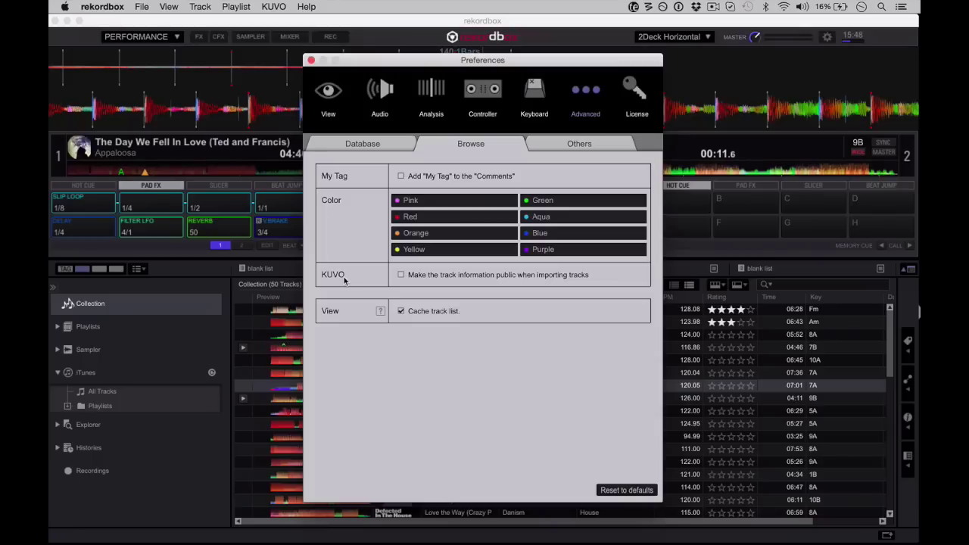
click(636, 94)
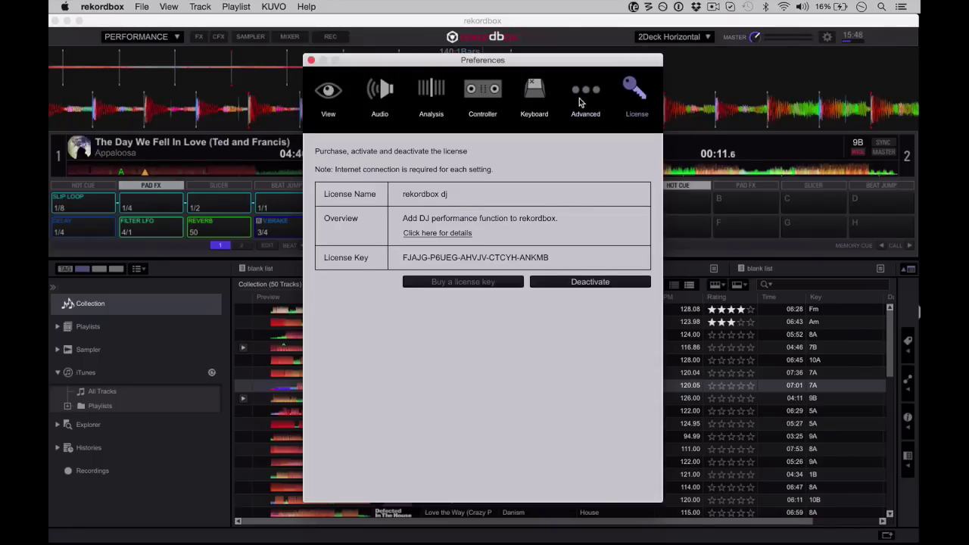
click(581, 101)
click(579, 143)
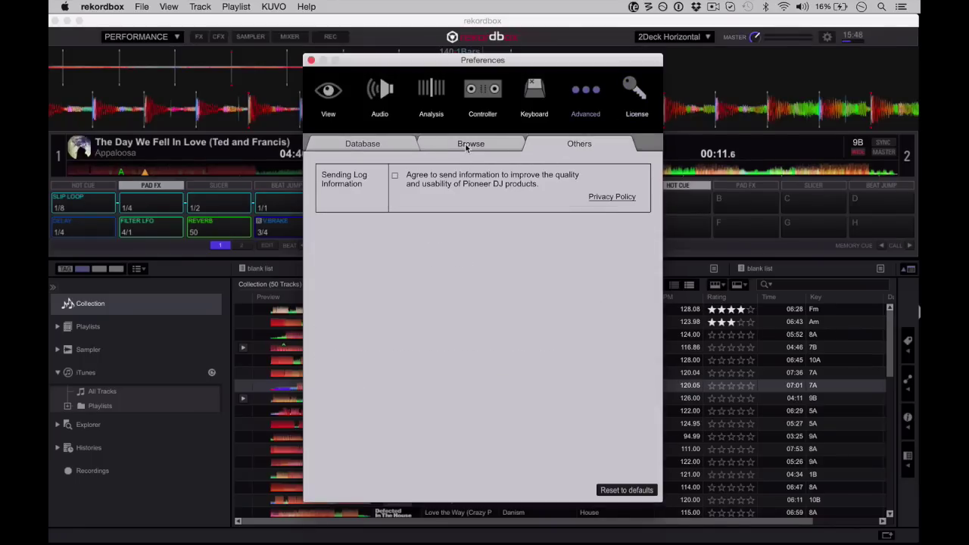
click(468, 144)
click(311, 60)
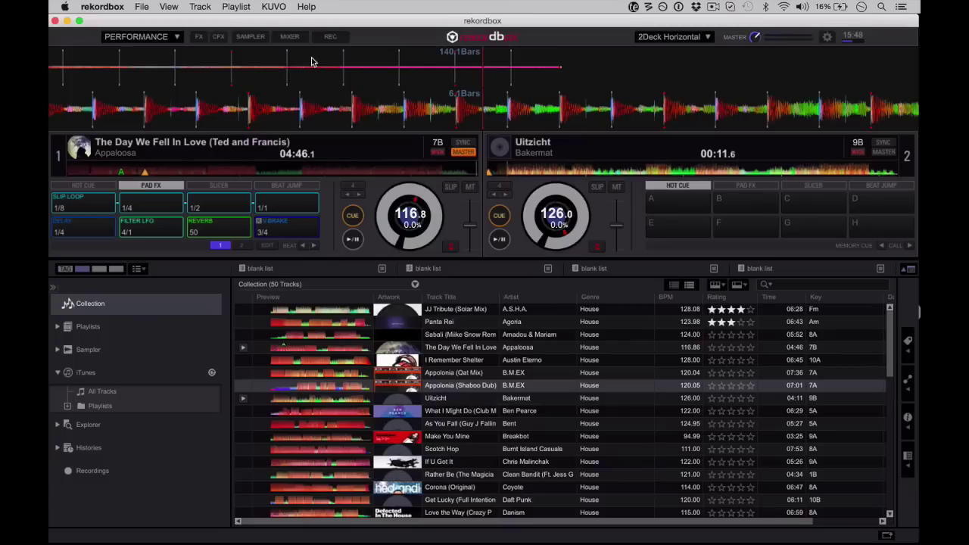